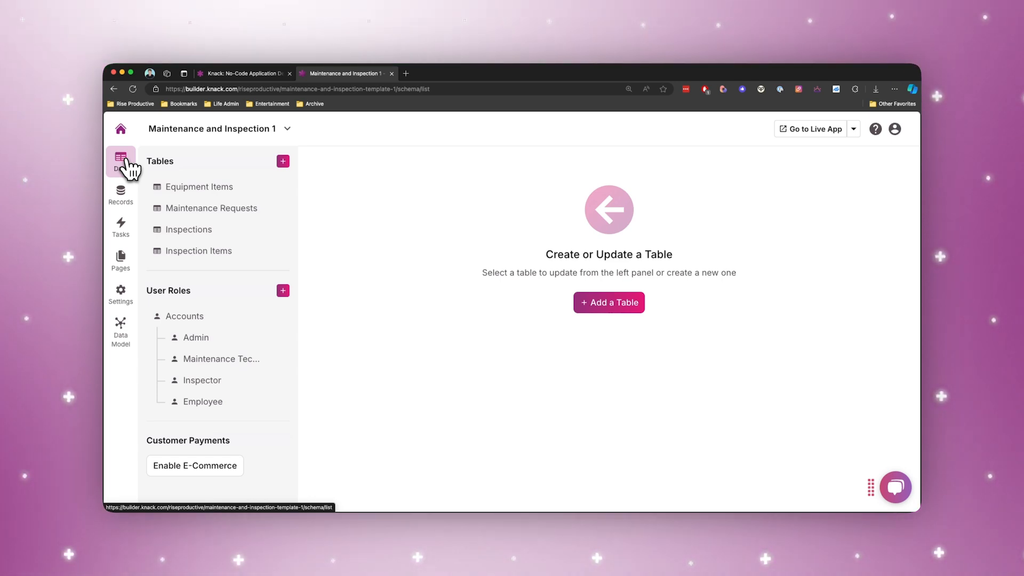
Open the Equipment Items table and check the settings of its Name field.
{"action": "key", "text": "super+minus"}
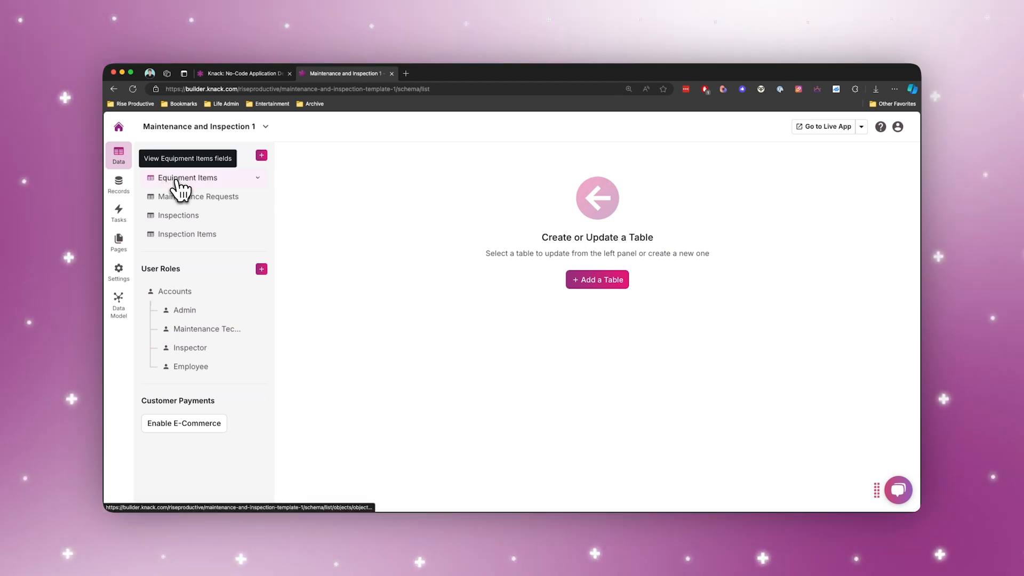
{"action": "left_click", "coordinate": [176, 181]}
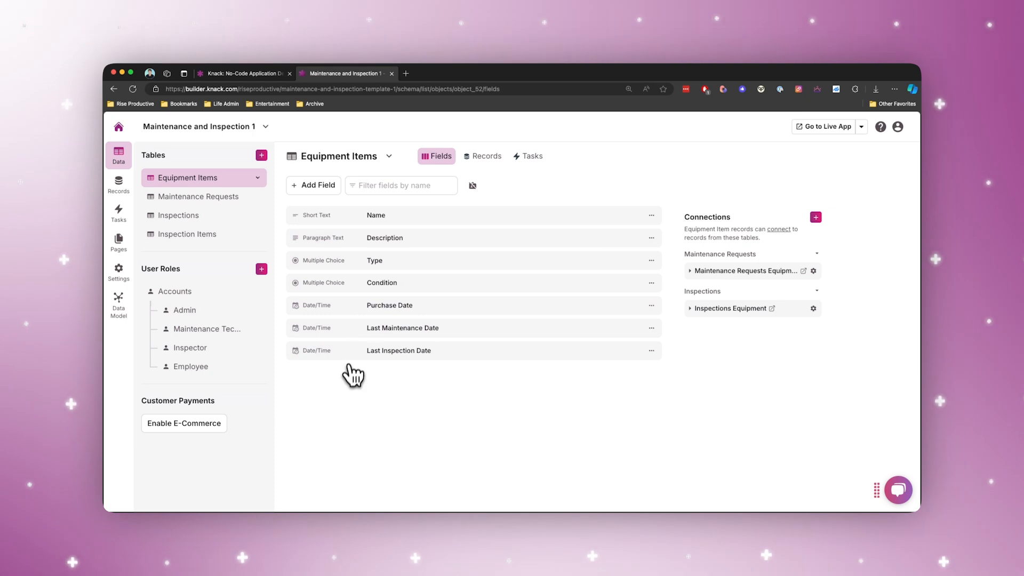
{"action": "left_click", "coordinate": [433, 216]}
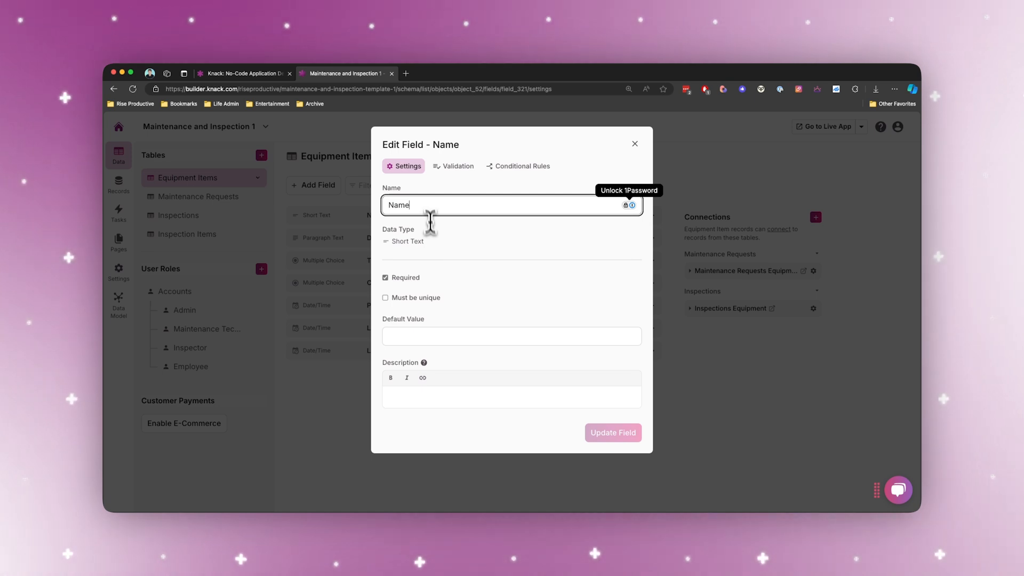
{"action": "left_click", "coordinate": [368, 213]}
Replace the Machinery and Vehicles options of the Type field with Cars and Motorcycles, and update the field.
{"action": "left_click", "coordinate": [349, 261]}
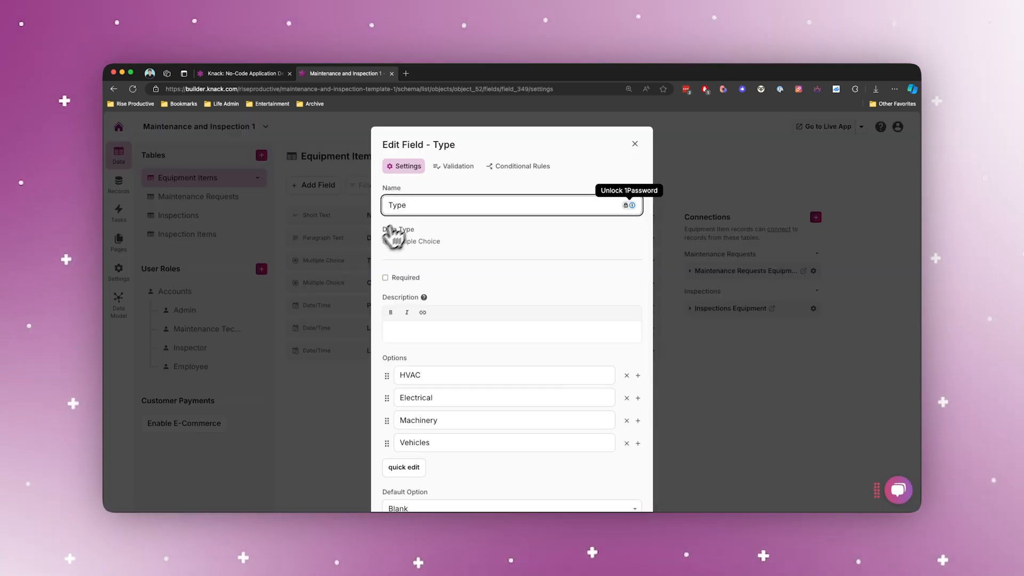
{"action": "scroll", "coordinate": [444, 336], "scroll_direction": "down", "scroll_amount": 2}
{"action": "scroll", "coordinate": [427, 421], "scroll_direction": "down", "scroll_amount": 1}
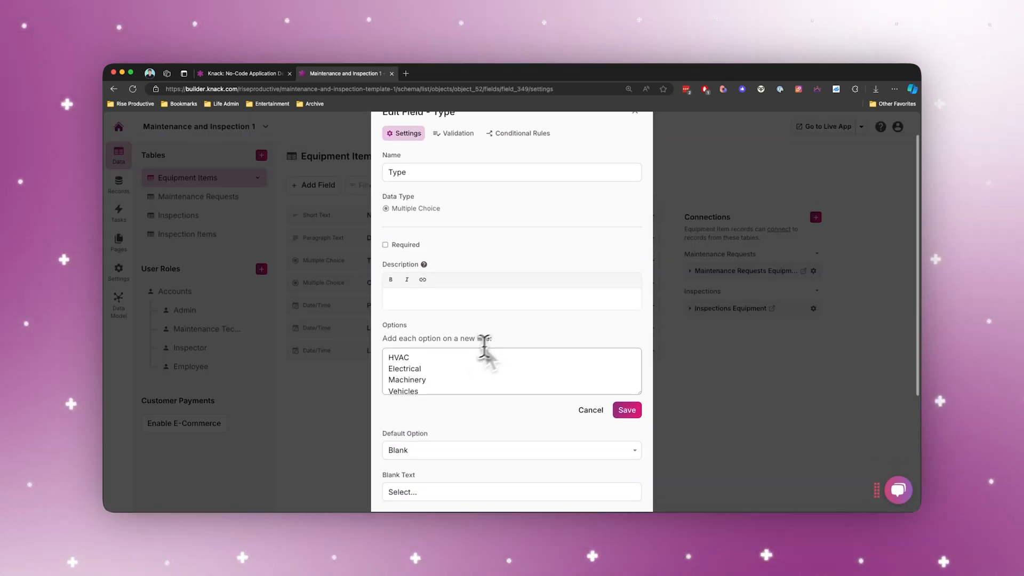
{"action": "scroll", "coordinate": [451, 360], "scroll_direction": "down", "scroll_amount": 1}
{"action": "scroll", "coordinate": [421, 360], "scroll_direction": "up", "scroll_amount": 1}
{"action": "scroll", "coordinate": [411, 361], "scroll_direction": "down", "scroll_amount": 1}
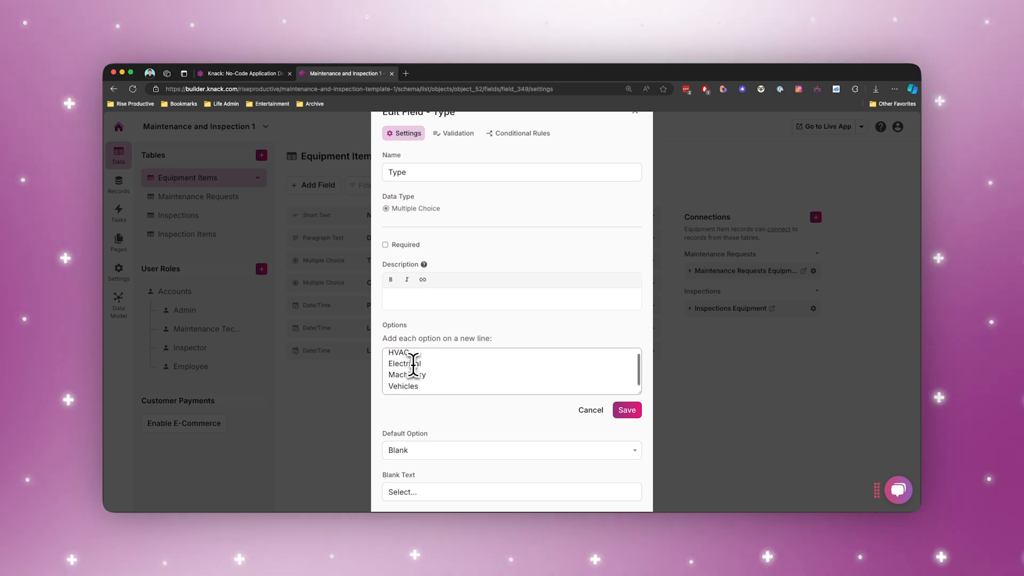
{"action": "left_click", "coordinate": [440, 385]}
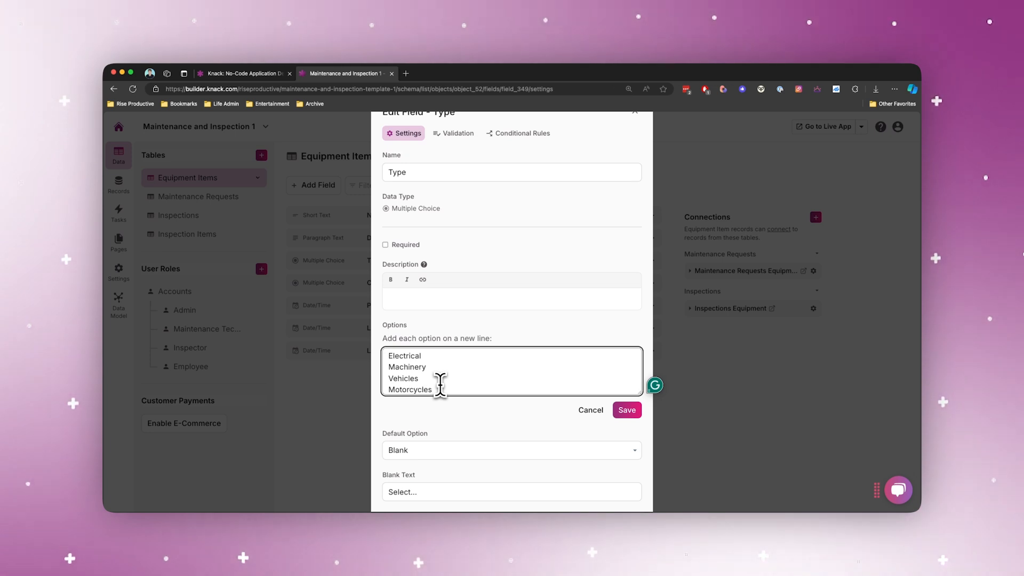
{"action": "triple_click", "coordinate": [438, 379]}
{"action": "type", "text": "Cars"}
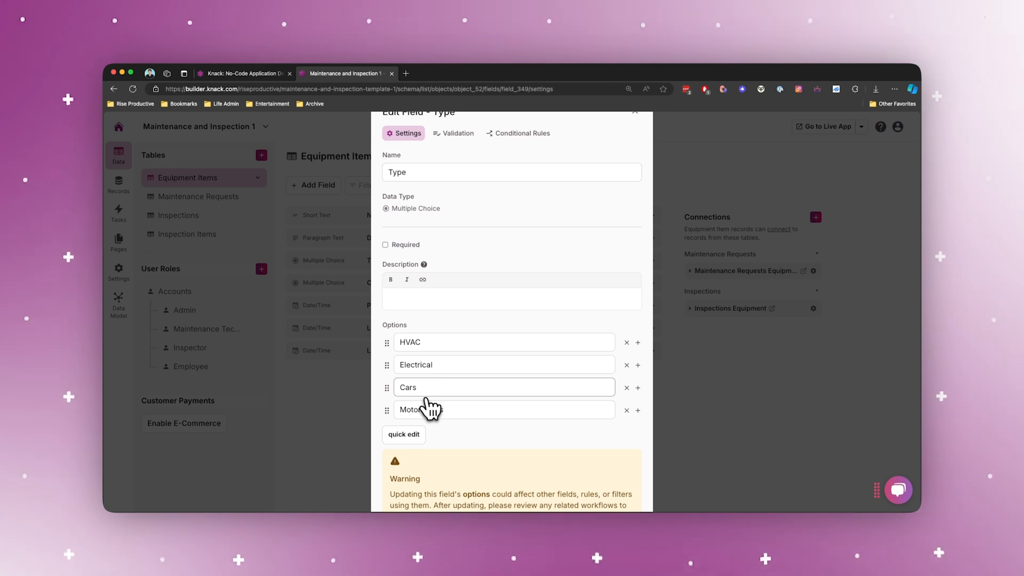
{"action": "scroll", "coordinate": [464, 407], "scroll_direction": "down", "scroll_amount": 6}
{"action": "left_click", "coordinate": [614, 476]}
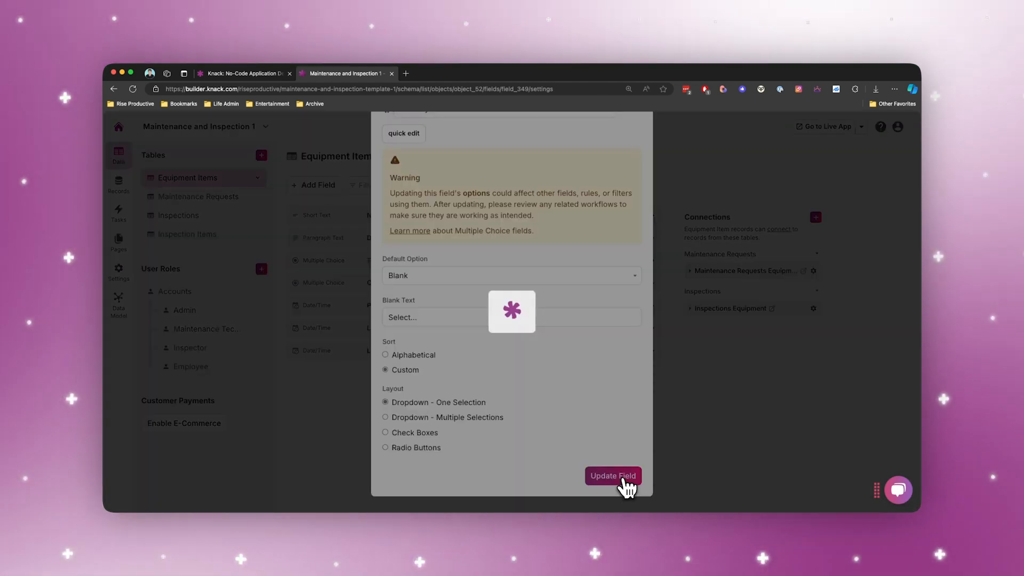
Add a currency field named Cost in dollar format to the Equipment Items table.
{"action": "left_click", "coordinate": [320, 185]}
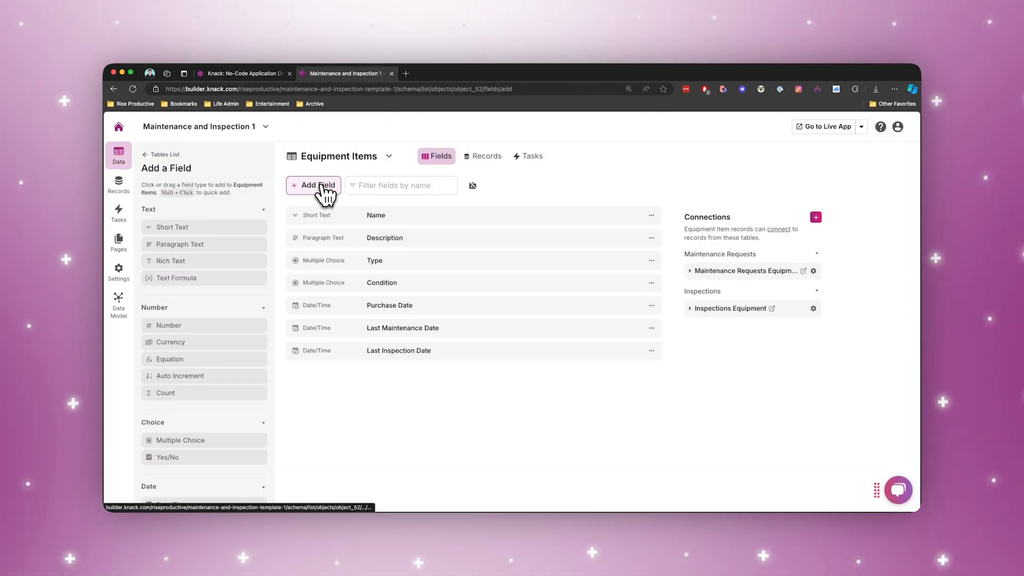
{"action": "left_click", "coordinate": [176, 327]}
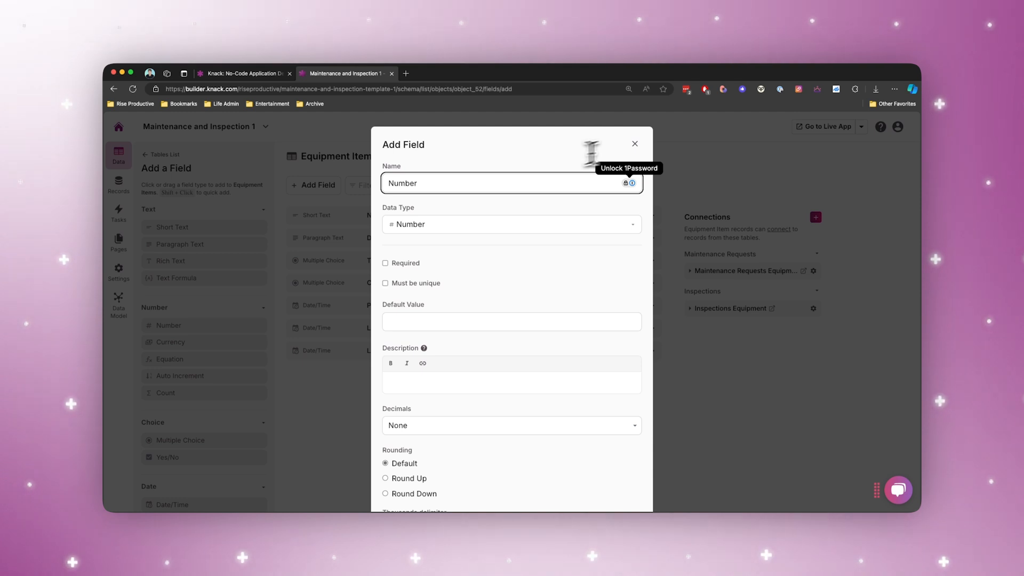
{"action": "left_click", "coordinate": [635, 144]}
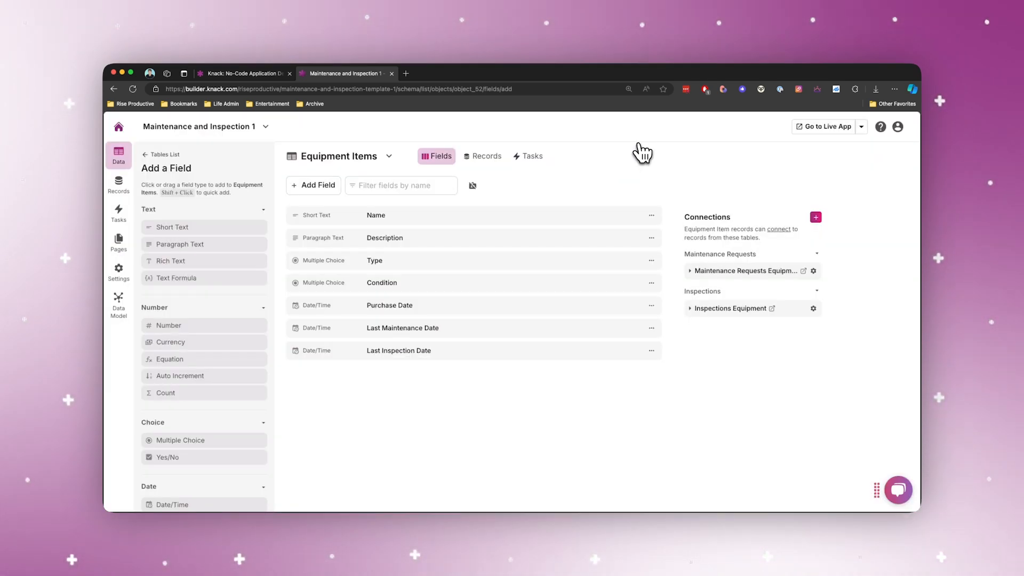
{"action": "left_click", "coordinate": [170, 342]}
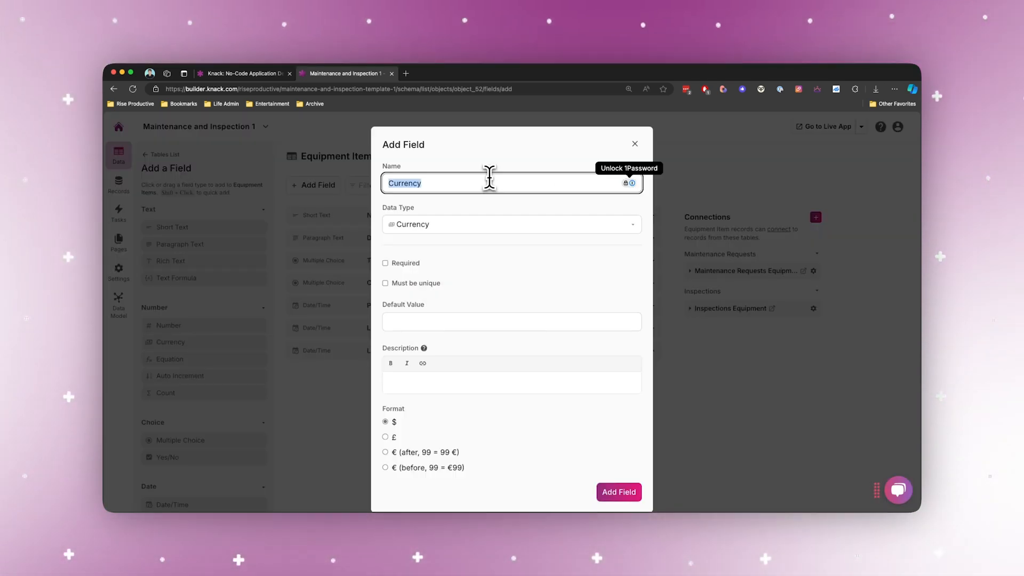
{"action": "type", "text": "Cost"}
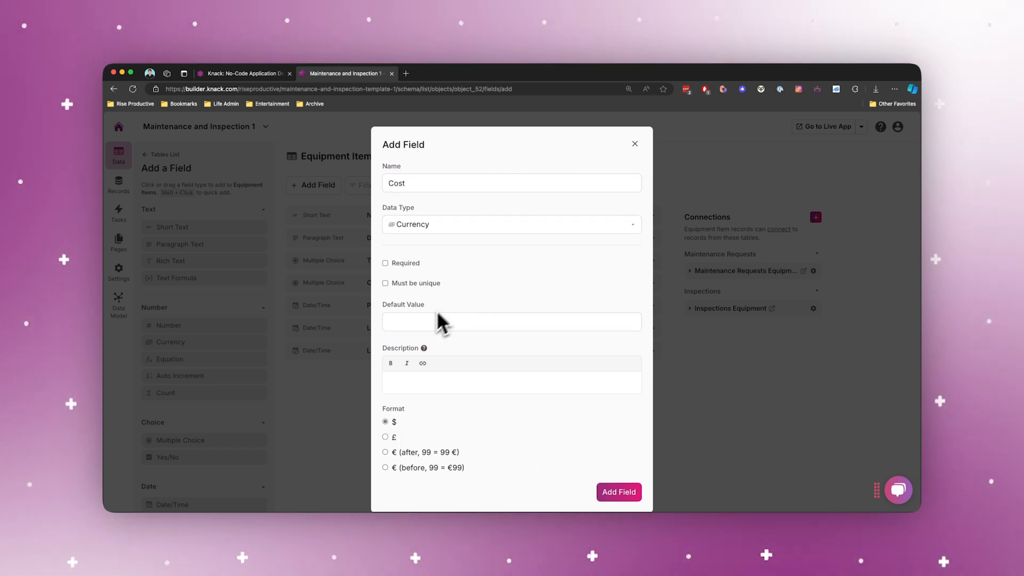
{"action": "left_click", "coordinate": [636, 494]}
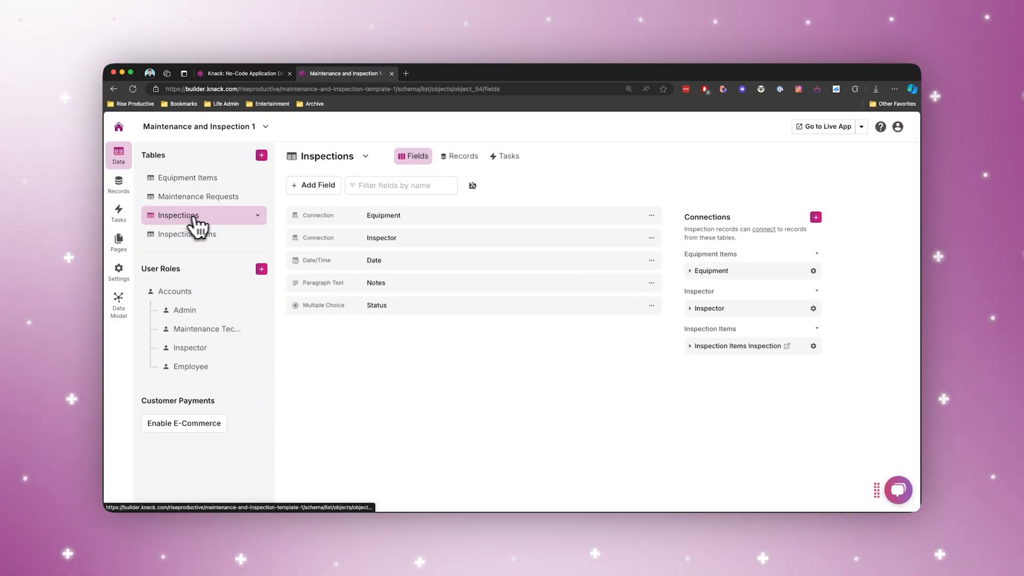
Add a paragraph text field named Inspector Notes and a short text field named Inspector Name to the Inspections table.
{"action": "left_click", "coordinate": [316, 197]}
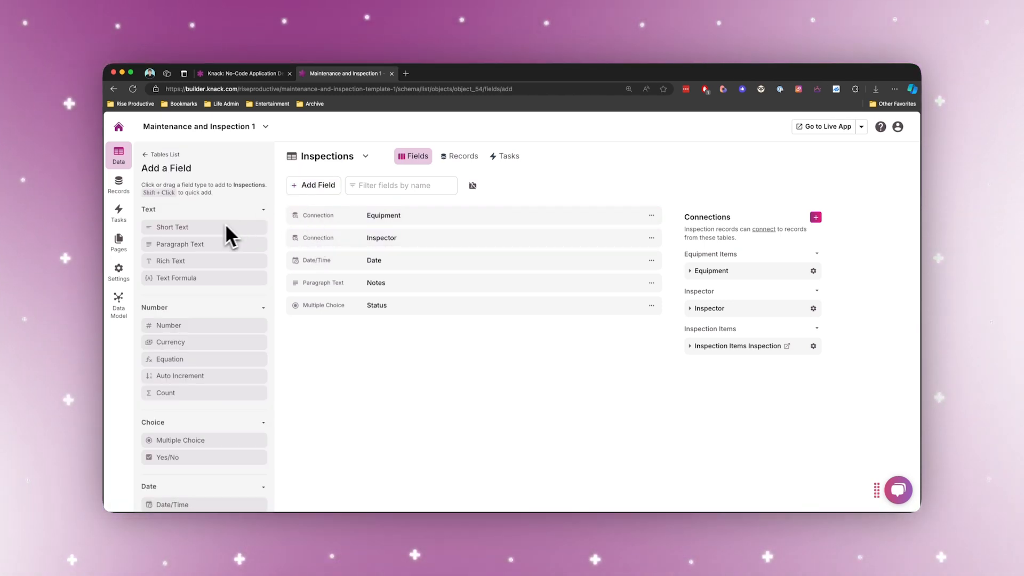
{"action": "left_click", "coordinate": [213, 243]}
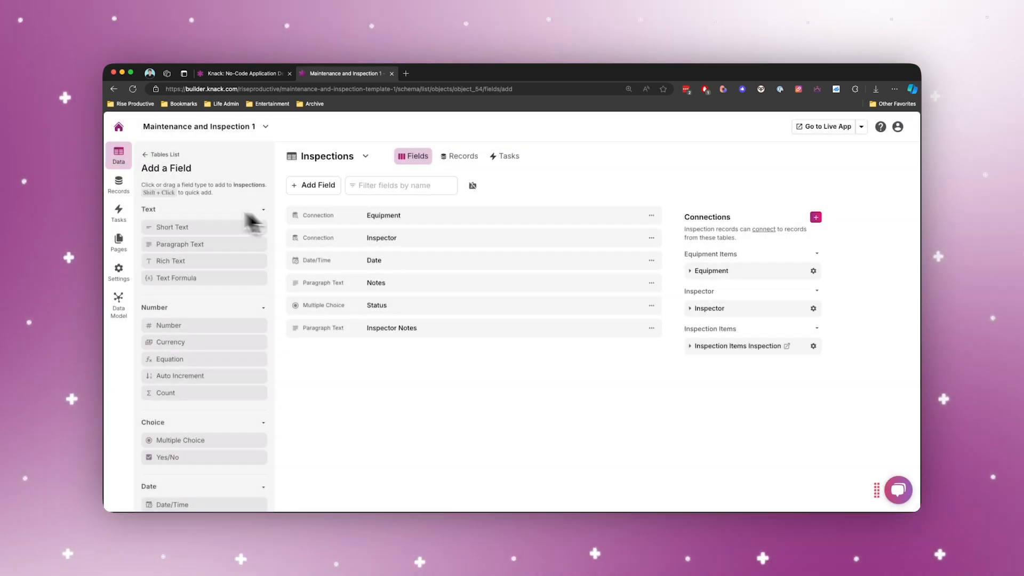
{"action": "left_click", "coordinate": [178, 227]}
{"action": "type", "text": "Inspector Name"}
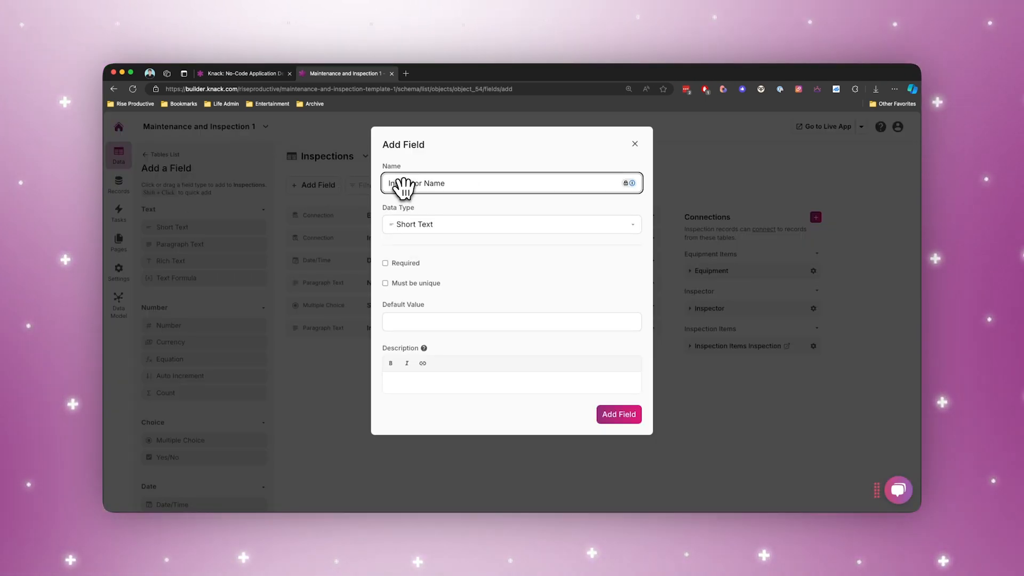
{"action": "key", "text": "Return"}
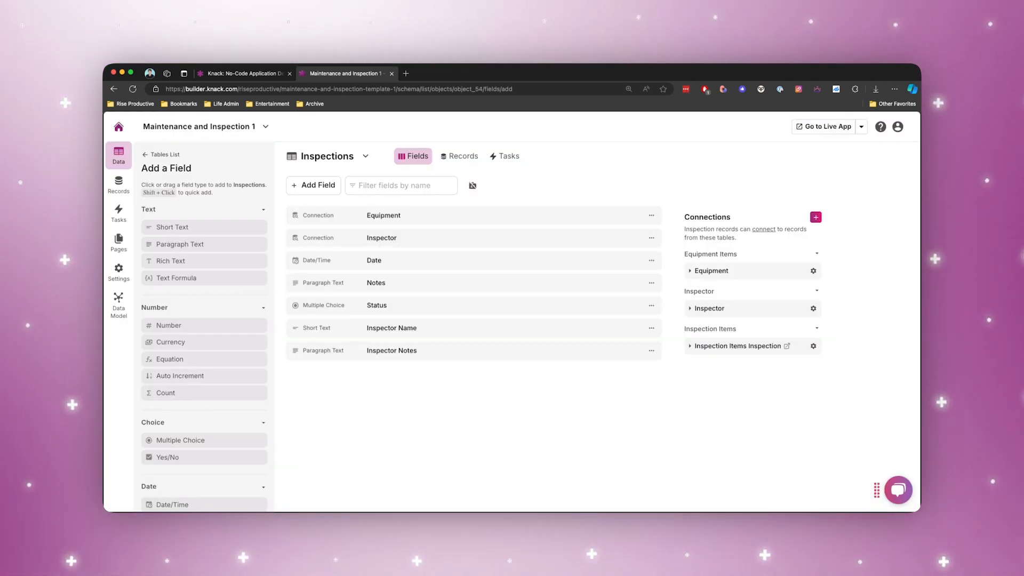
{"action": "left_click", "coordinate": [160, 154]}
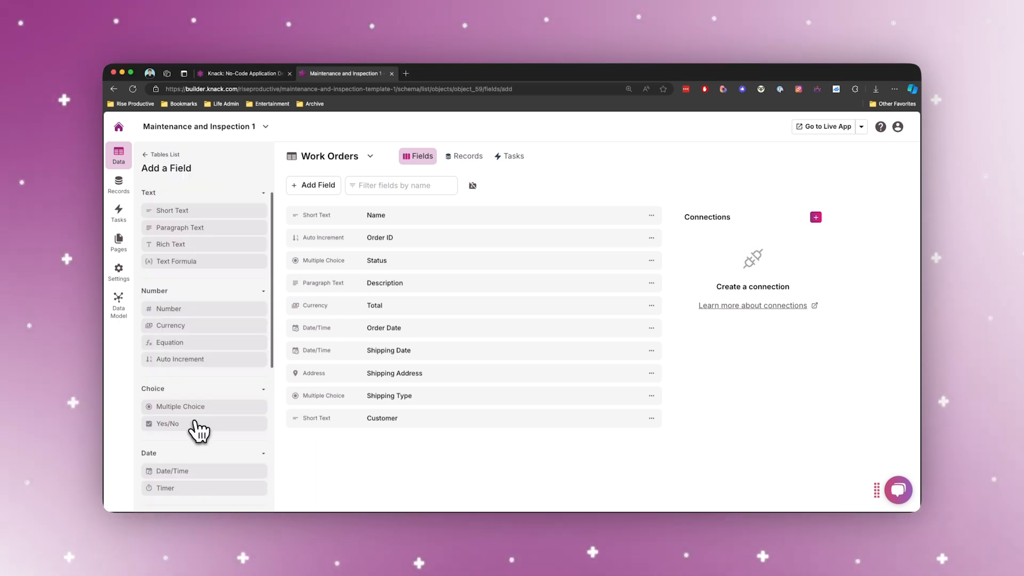
Add a multiple choice field named Priority with the options High, Medium and Low to the Work Orders table.
{"action": "scroll", "coordinate": [195, 421], "scroll_direction": "down", "scroll_amount": 2}
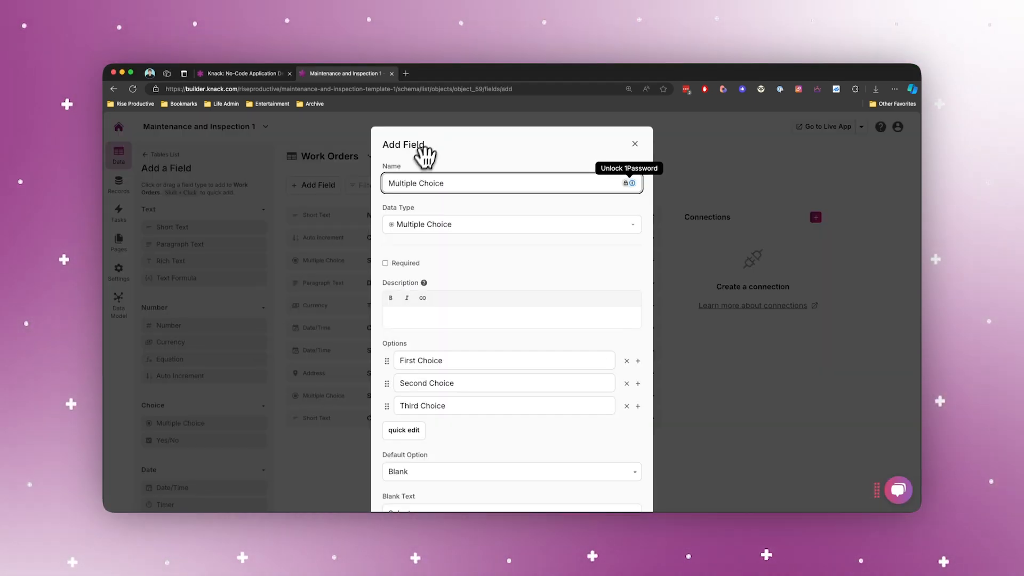
{"action": "type", "text": "iority"}
{"action": "triple_click", "coordinate": [443, 360]}
{"action": "type", "text": "High"}
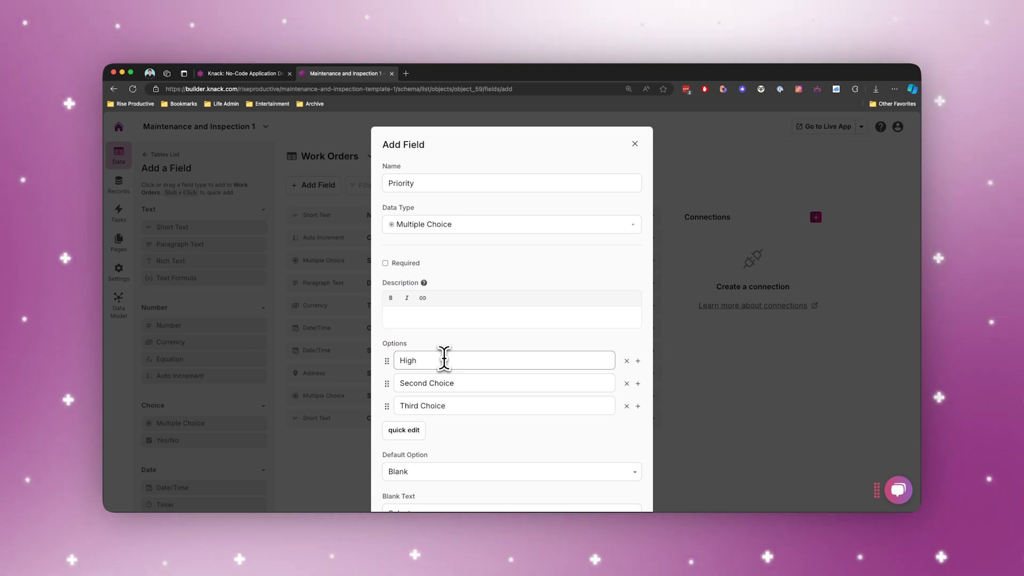
{"action": "key", "text": "Tab"}
{"action": "type", "text": "Med"}
{"action": "left_click", "coordinate": [619, 481]}
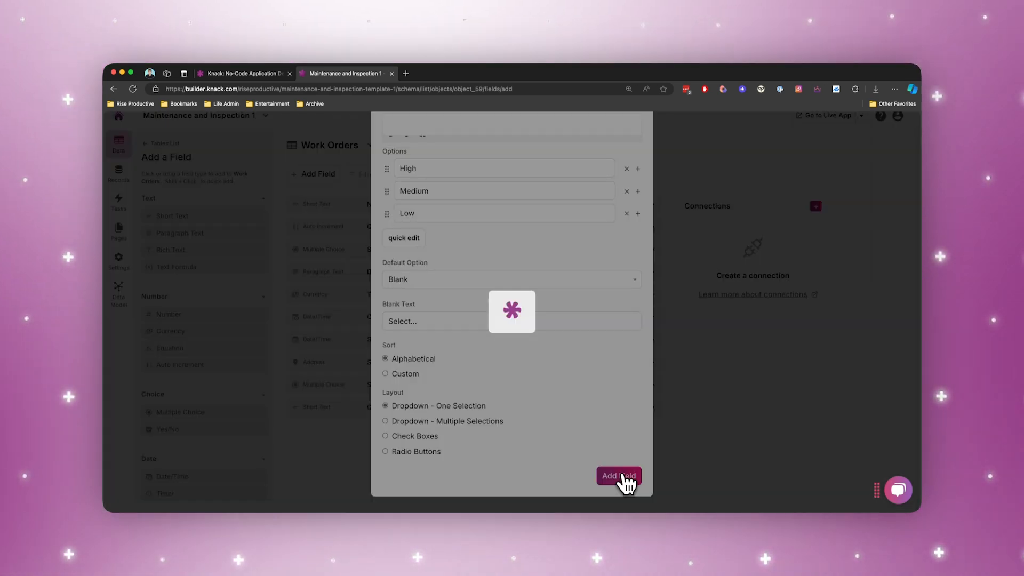
Create a table from the pre-made Employees template and view the fields of the Maintenance Technician role.
{"action": "left_click", "coordinate": [233, 166]}
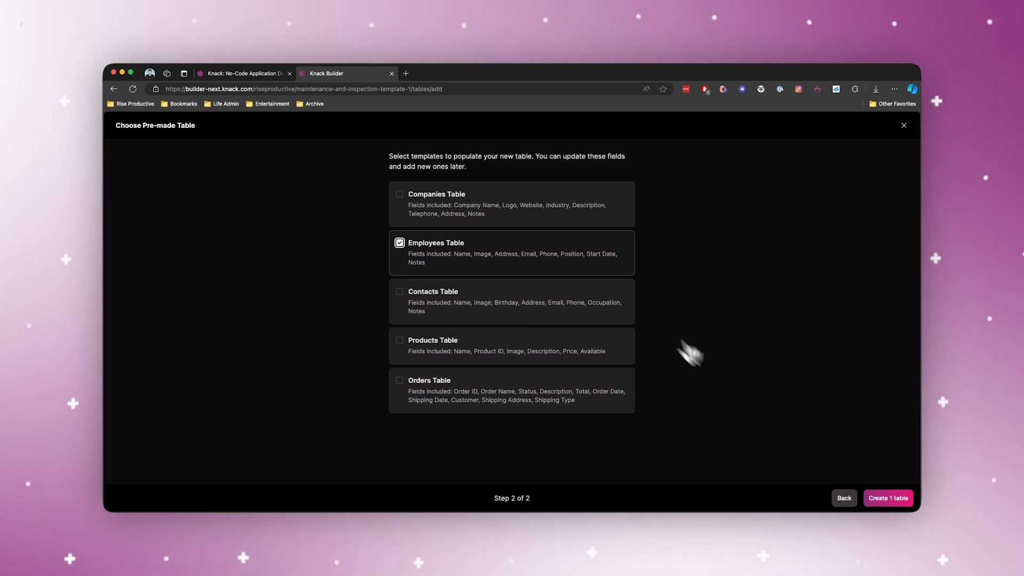
{"action": "left_click", "coordinate": [888, 499]}
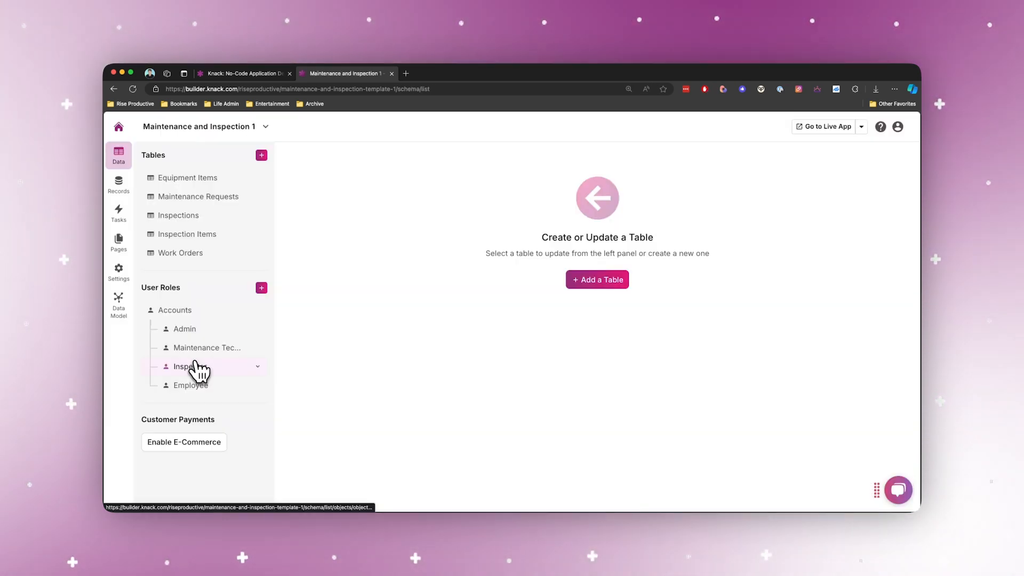
{"action": "left_click", "coordinate": [198, 350]}
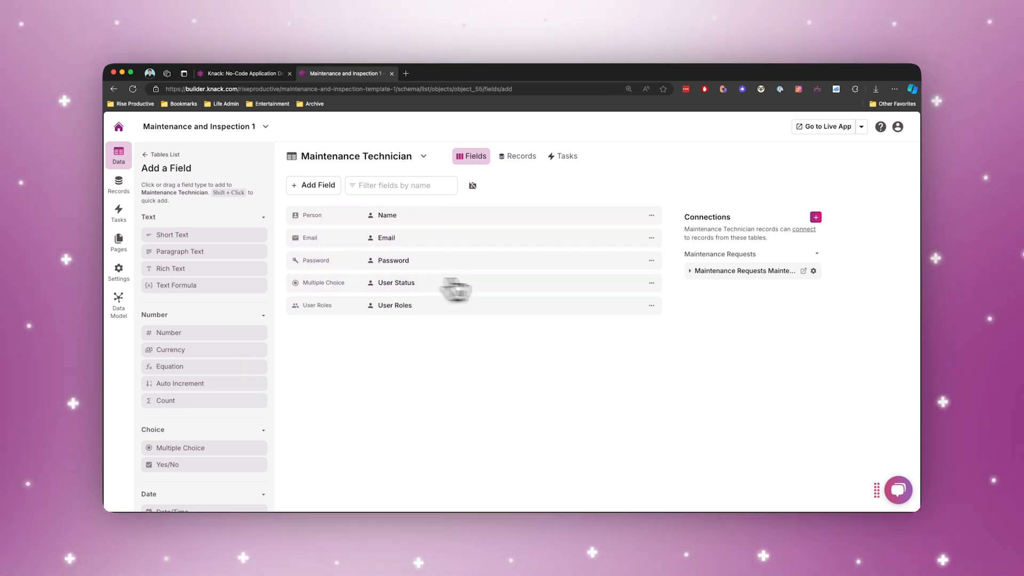
{"action": "left_click", "coordinate": [119, 154]}
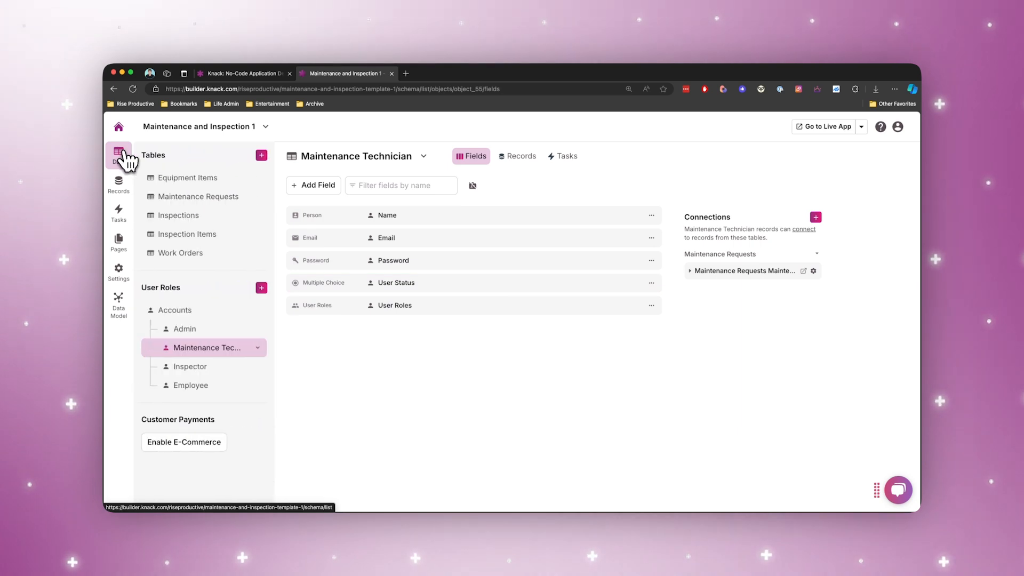
Add a required number field named Serial Number to the Equipment Items table.
{"action": "left_click", "coordinate": [208, 186]}
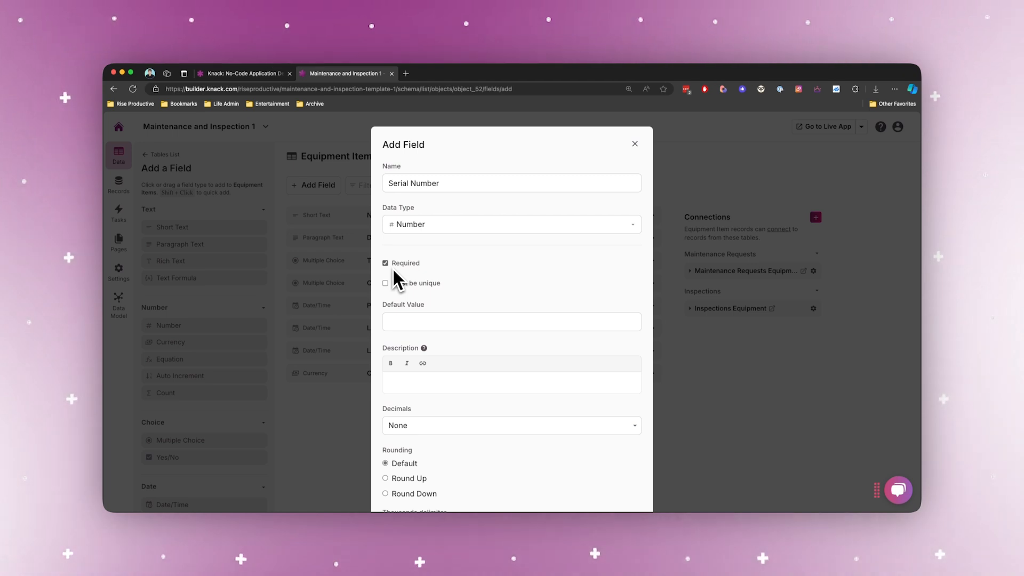
{"action": "scroll", "coordinate": [446, 282], "scroll_direction": "down", "scroll_amount": 3}
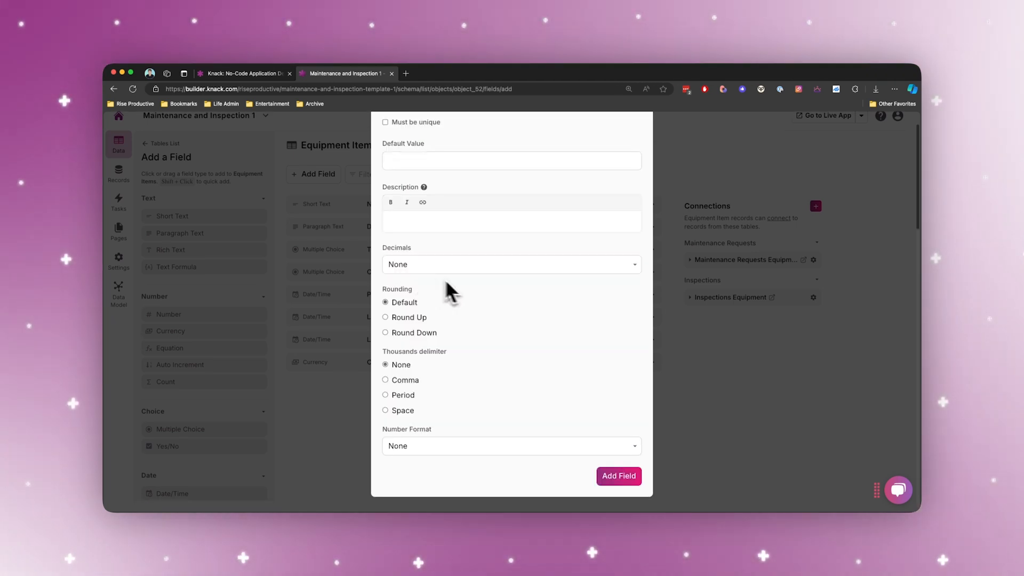
{"action": "left_click", "coordinate": [619, 476]}
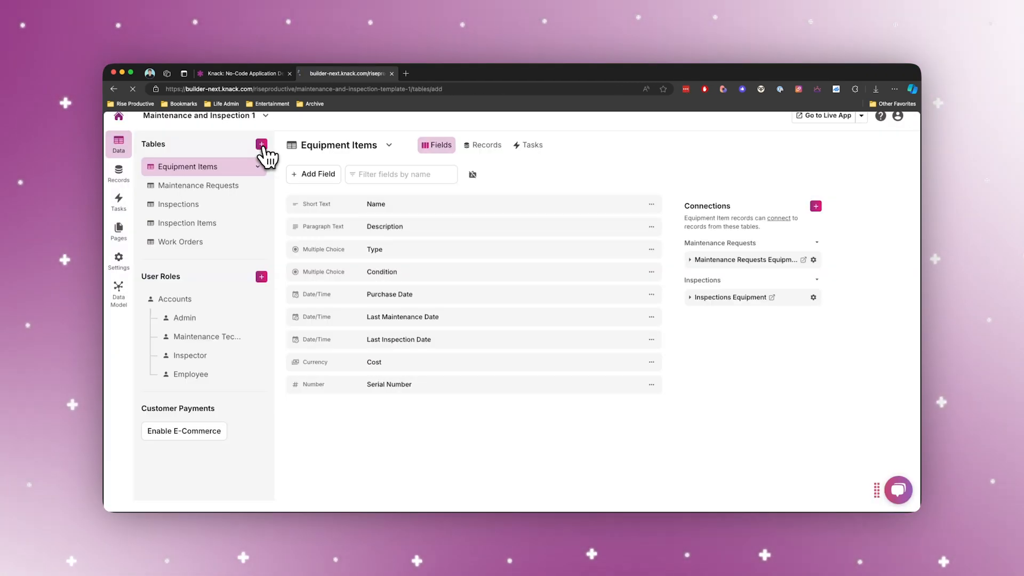
Create a Locations table and add a short text field named Address to it.
{"action": "left_click", "coordinate": [260, 143]}
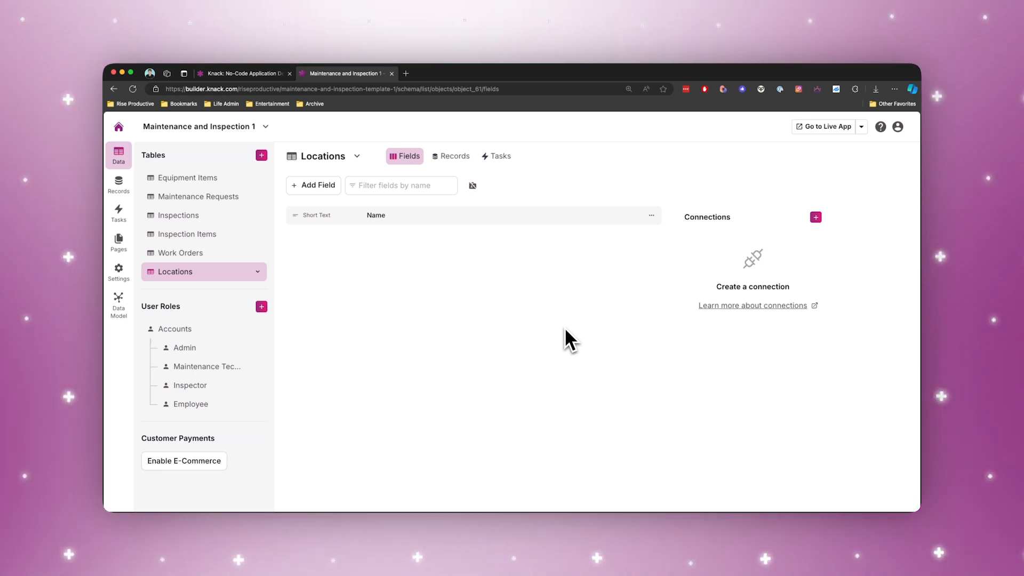
{"action": "left_click", "coordinate": [314, 185]}
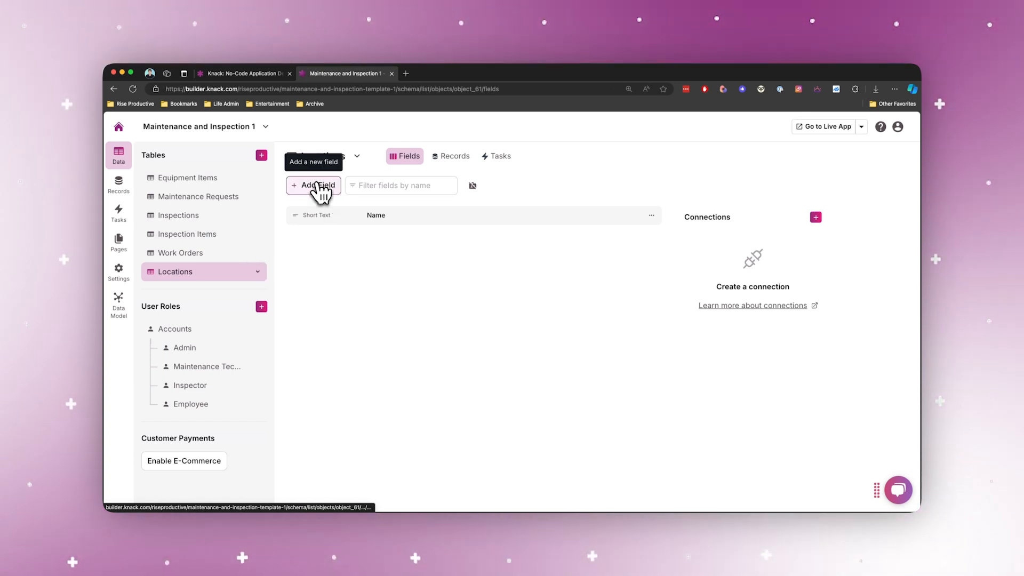
{"action": "left_click", "coordinate": [319, 185]}
{"action": "left_click", "coordinate": [197, 229]}
{"action": "left_click", "coordinate": [313, 213]}
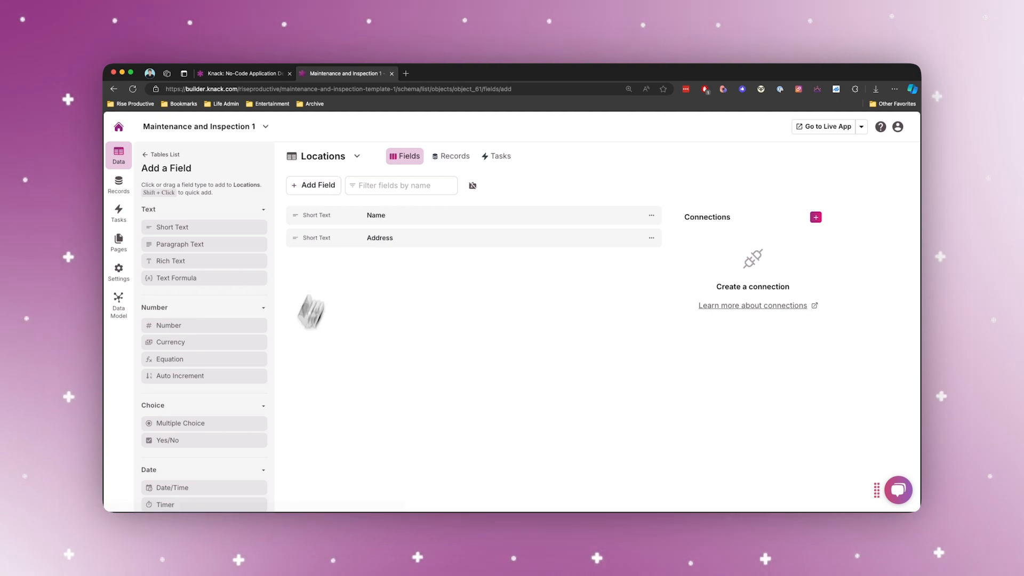
Add a person field named Contact Person to the Locations table.
{"action": "scroll", "coordinate": [199, 381], "scroll_direction": "down", "scroll_amount": 5}
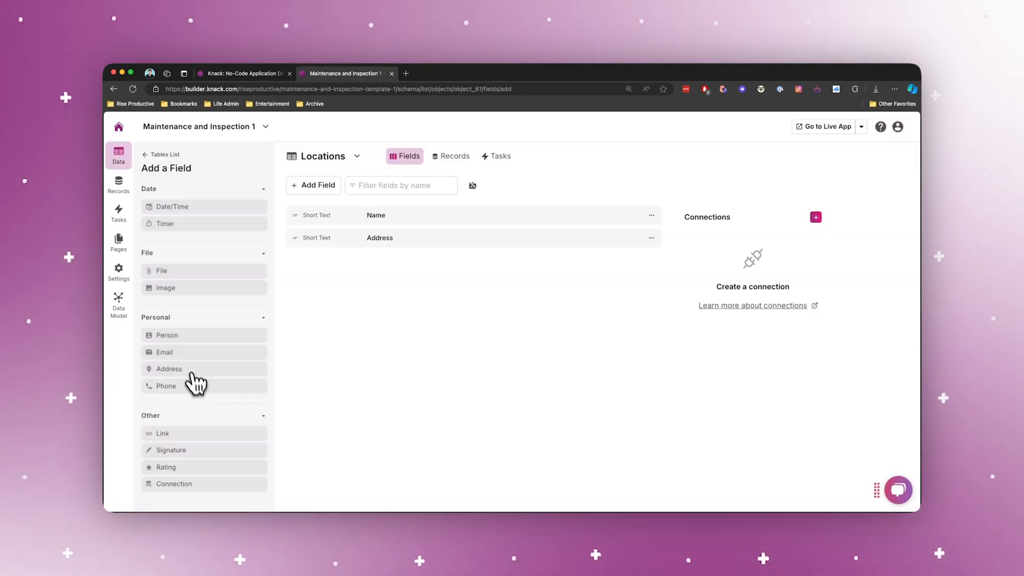
{"action": "left_click", "coordinate": [187, 336]}
{"action": "type", "text": "Co"}
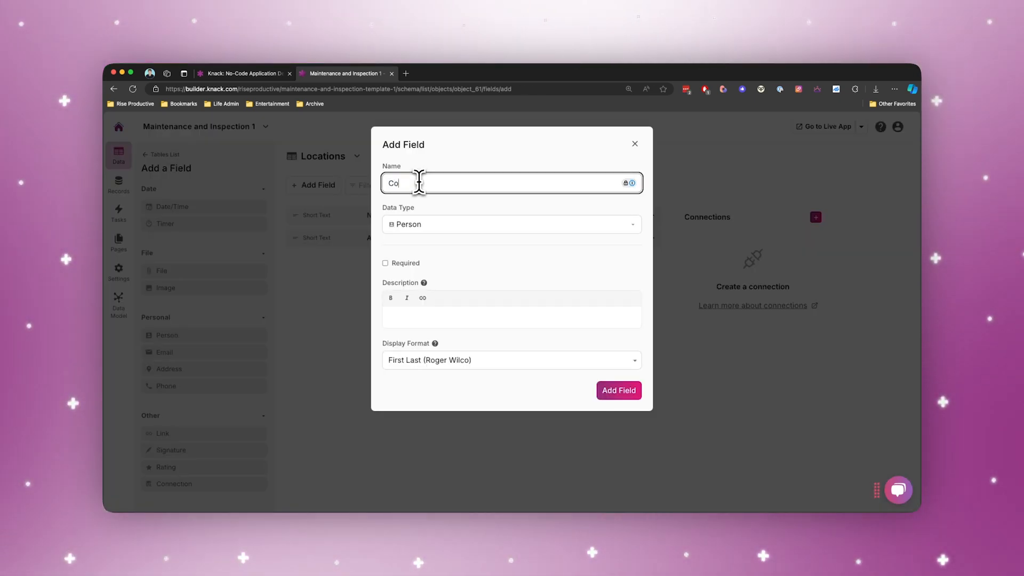
{"action": "type", "text": "ntact Person"}
{"action": "key", "text": "Return"}
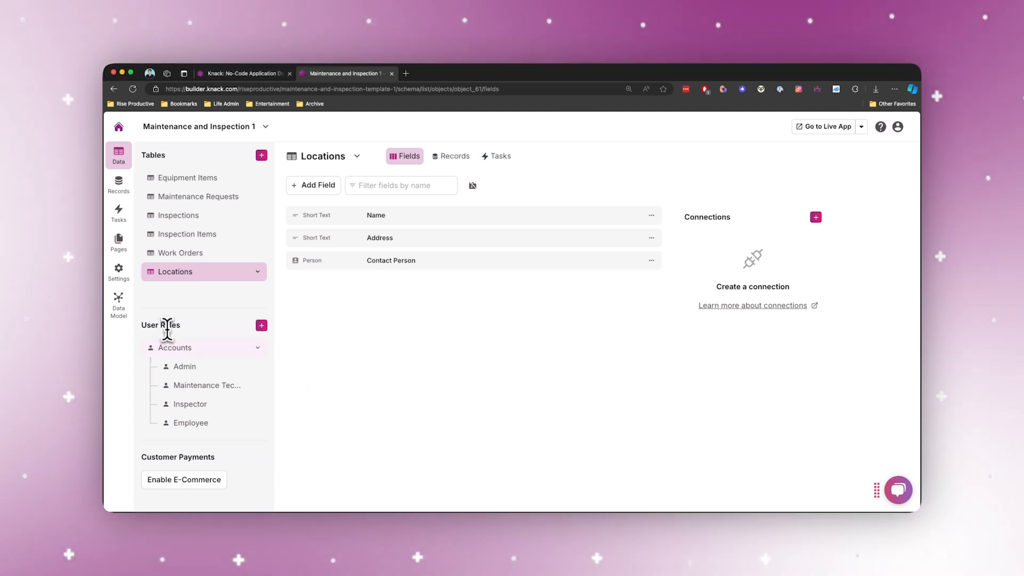
Open the fields of the Accounts user role.
{"action": "left_click", "coordinate": [176, 348]}
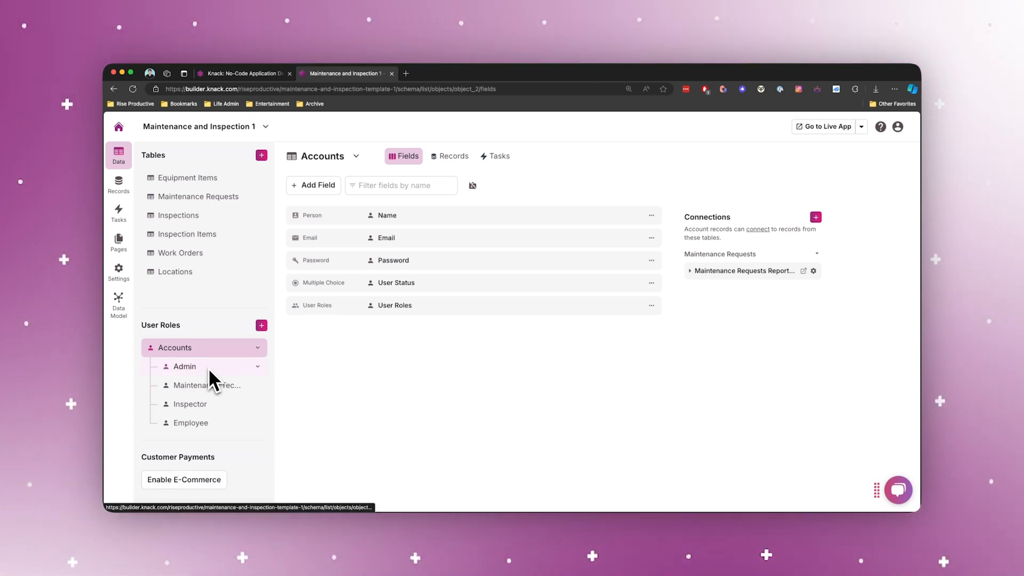
View the fields of the Maintenance Technician and Employee user roles under Accounts.
{"action": "left_click", "coordinate": [217, 386]}
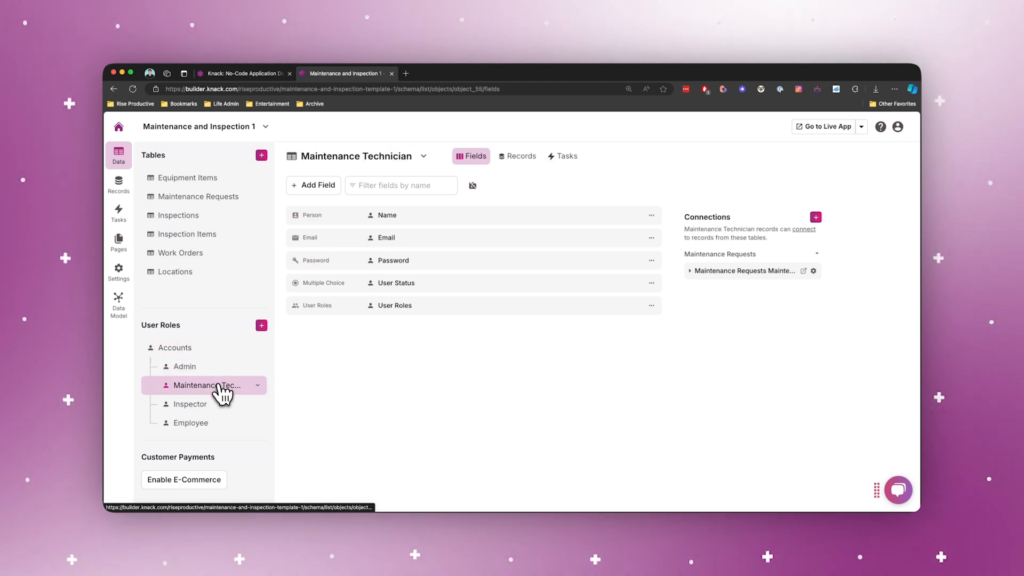
{"action": "left_click", "coordinate": [209, 423]}
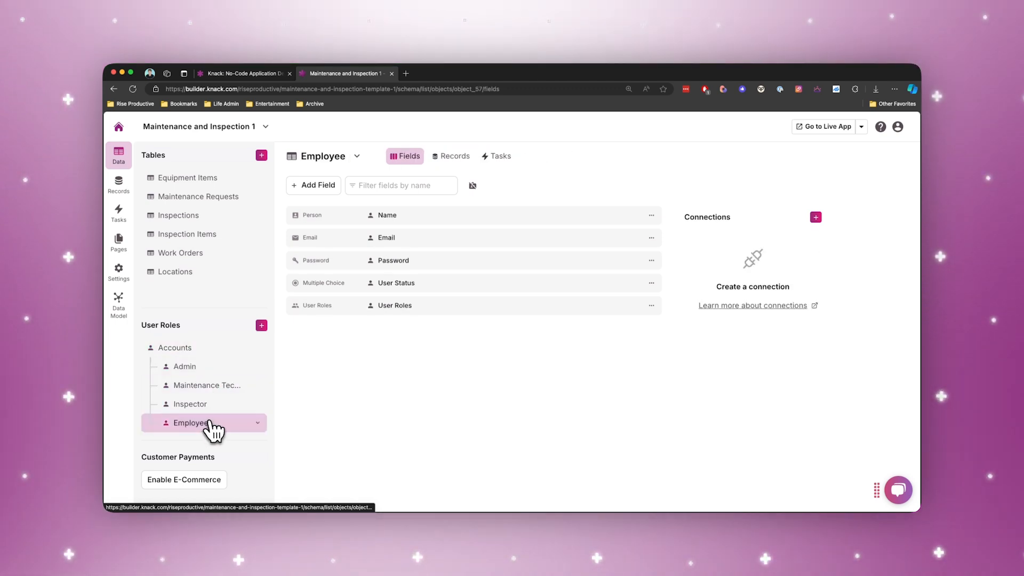
{"action": "left_click", "coordinate": [261, 326]}
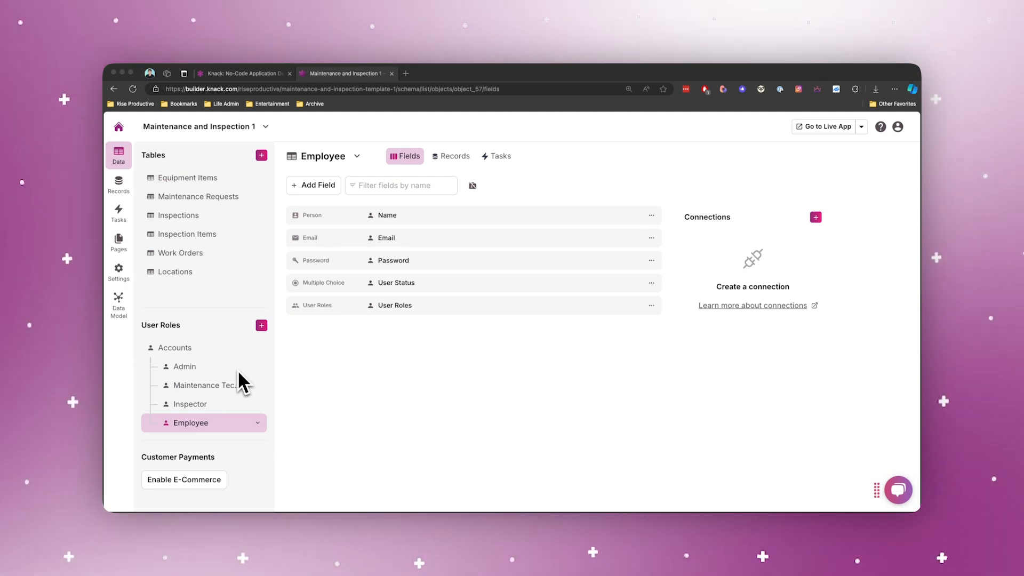
{"action": "left_click", "coordinate": [229, 404]}
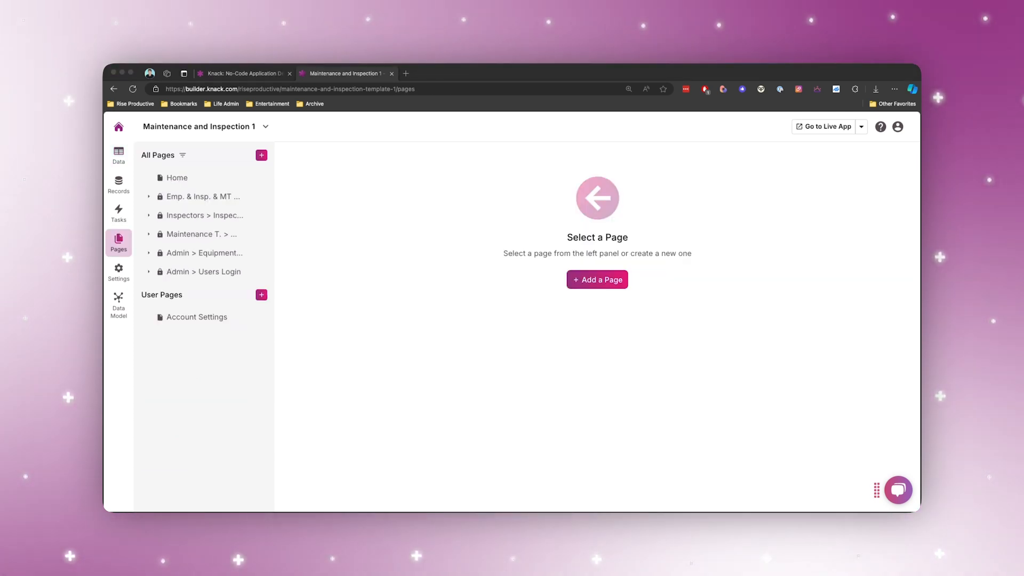
Review the page settings of Emp. & Insp. & MT > Equipment Login and add Admin to the roles permitted by its login view.
{"action": "left_click", "coordinate": [200, 197]}
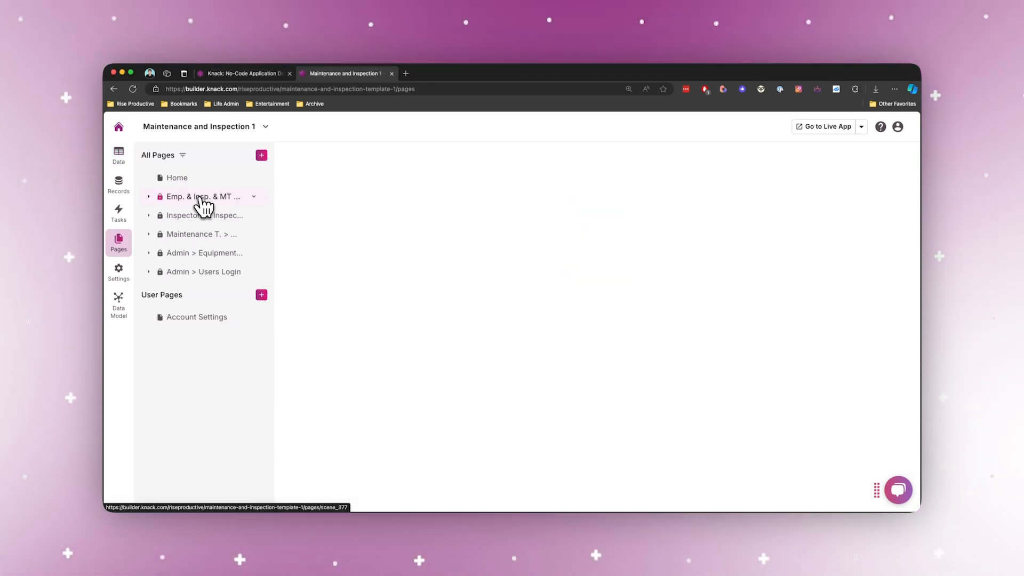
{"action": "left_click", "coordinate": [373, 163]}
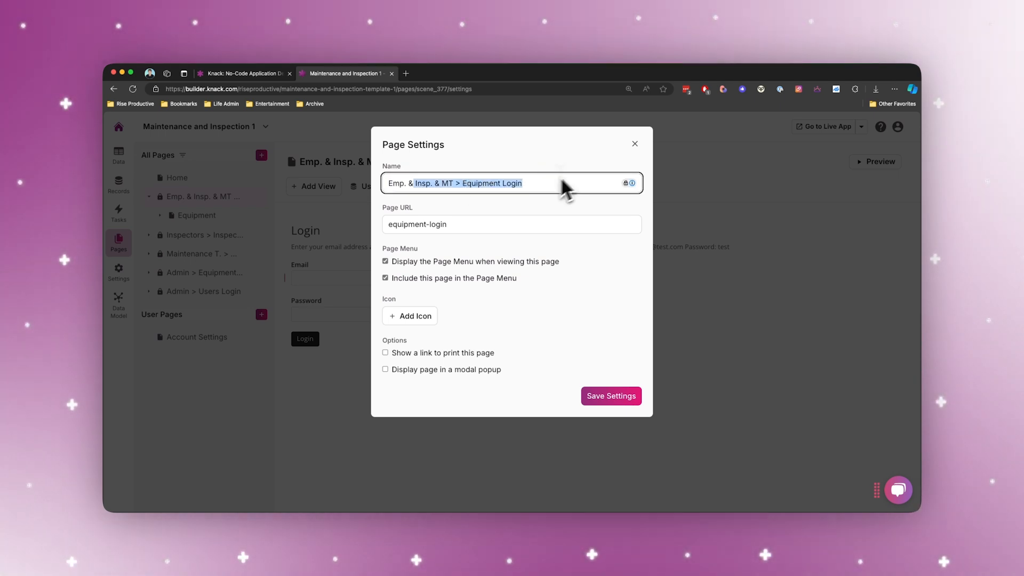
{"action": "left_click", "coordinate": [634, 143]}
{"action": "left_click", "coordinate": [243, 200]}
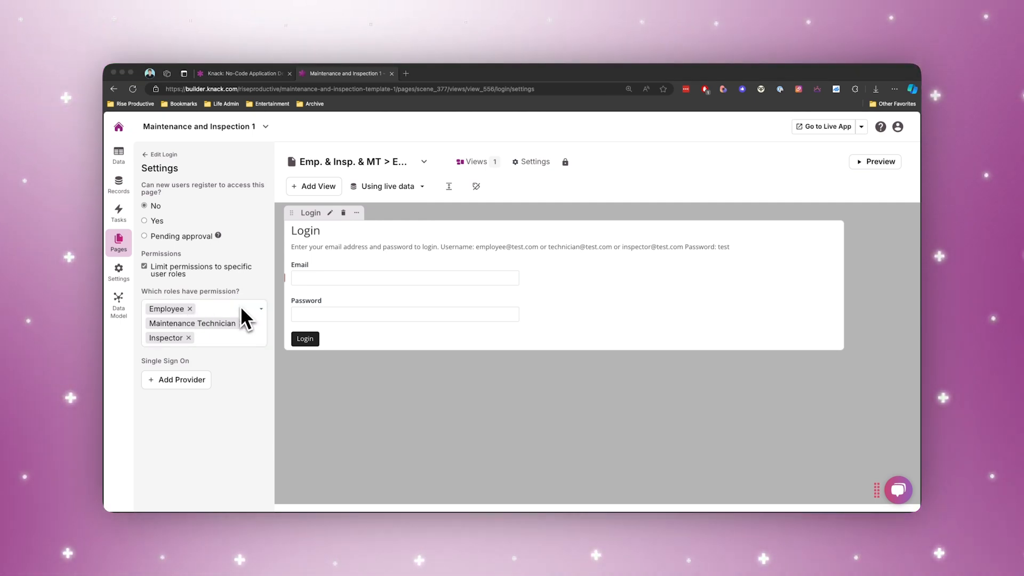
{"action": "left_click", "coordinate": [201, 344]}
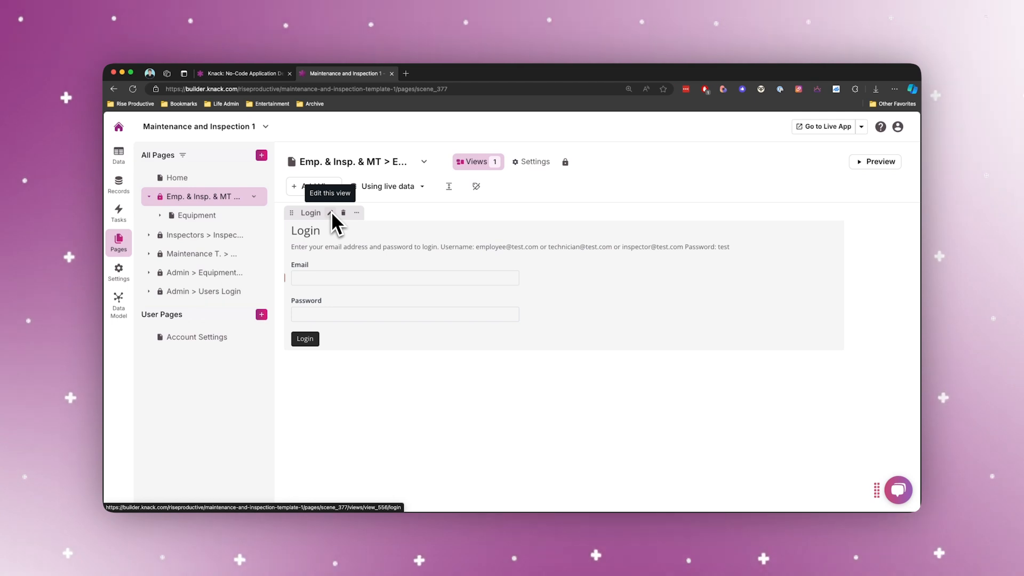
View the inspections and maintenance requests login pages and the app's User Logins settings.
{"action": "left_click", "coordinate": [202, 234]}
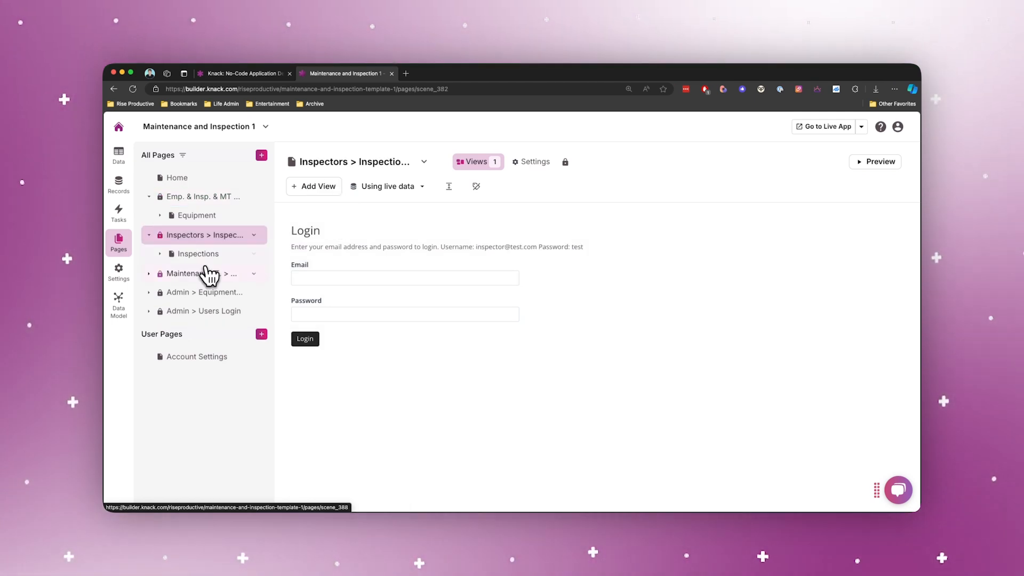
{"action": "left_click", "coordinate": [206, 272]}
{"action": "left_click", "coordinate": [118, 269]}
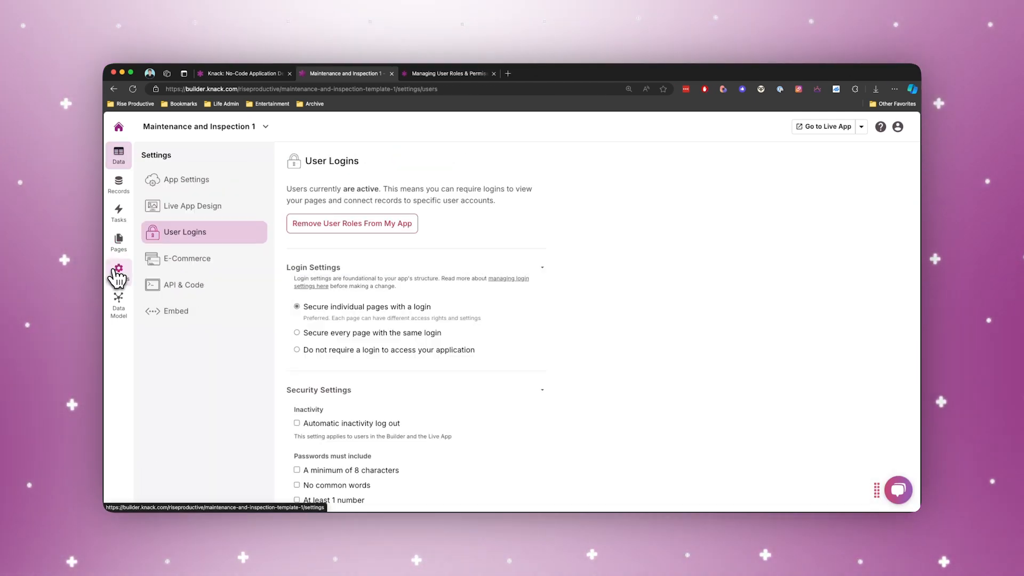
Review the Equipment Login view's role permissions, switching the limit to specific user roles off and back on.
{"action": "left_click", "coordinate": [124, 241]}
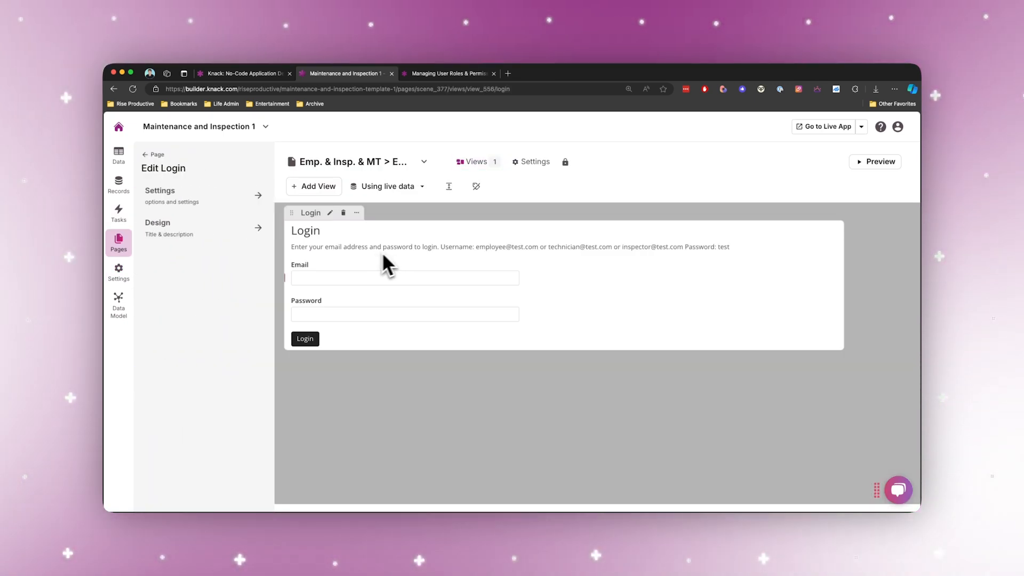
{"action": "left_click", "coordinate": [214, 197]}
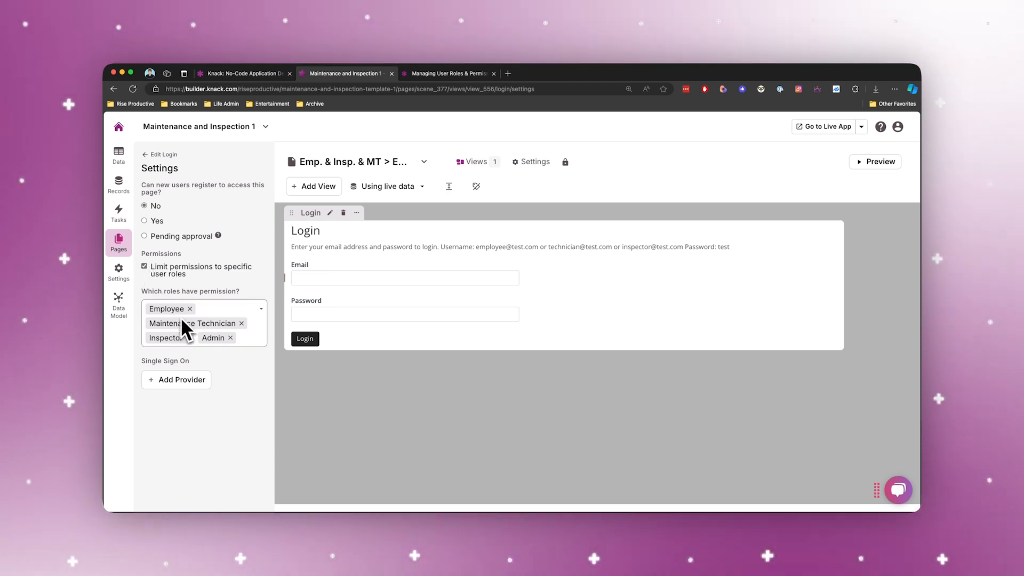
{"action": "left_click", "coordinate": [251, 314]}
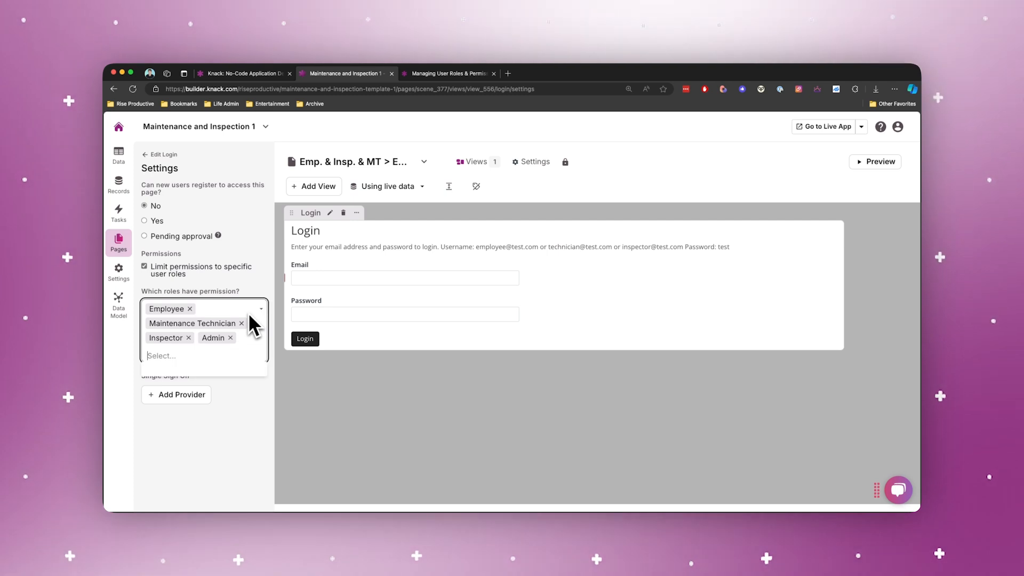
{"action": "left_click", "coordinate": [182, 275]}
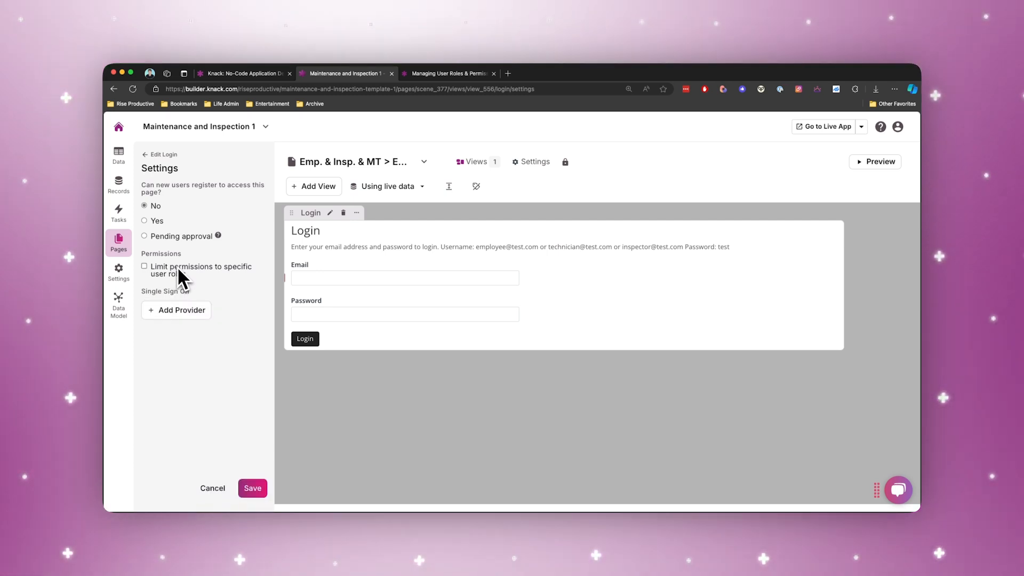
{"action": "left_click_drag", "start_coordinate": [178, 270], "coordinate": [233, 271]}
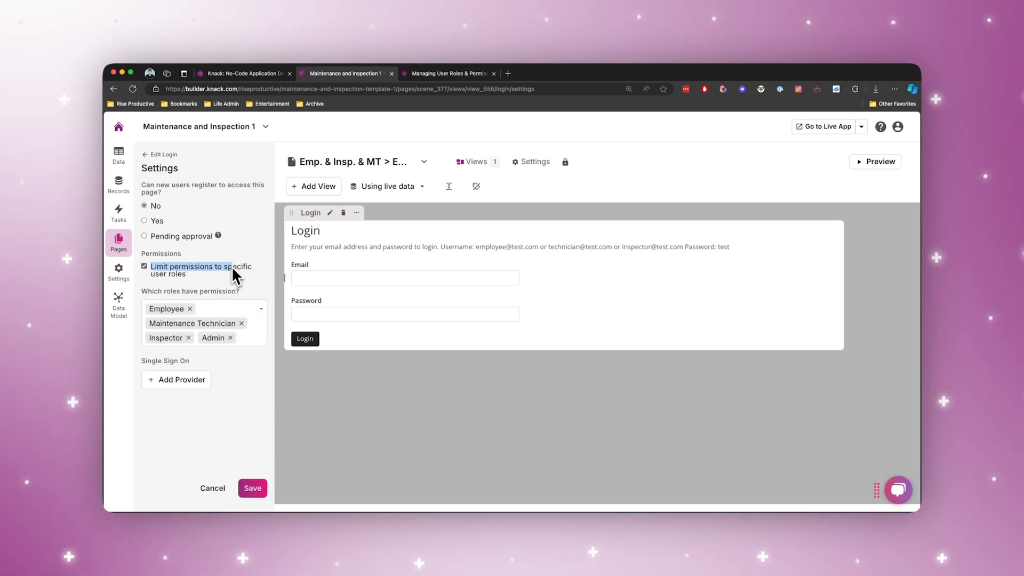
{"action": "left_click_drag", "start_coordinate": [231, 267], "coordinate": [250, 275]}
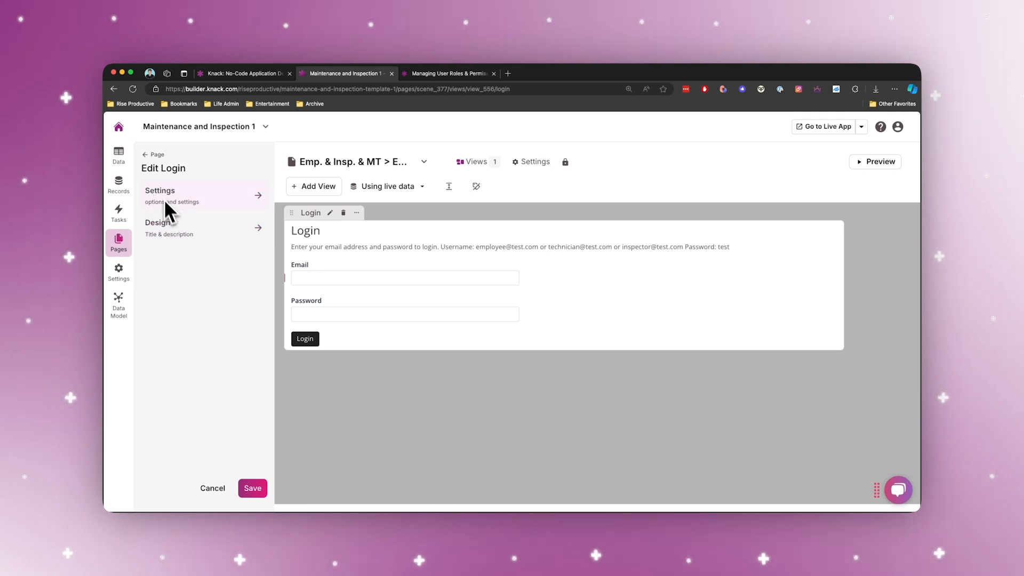
{"action": "left_click", "coordinate": [146, 158]}
Examine the expanded page hierarchy and open the Inspectors > Inspections Login page.
{"action": "left_click", "coordinate": [556, 194]}
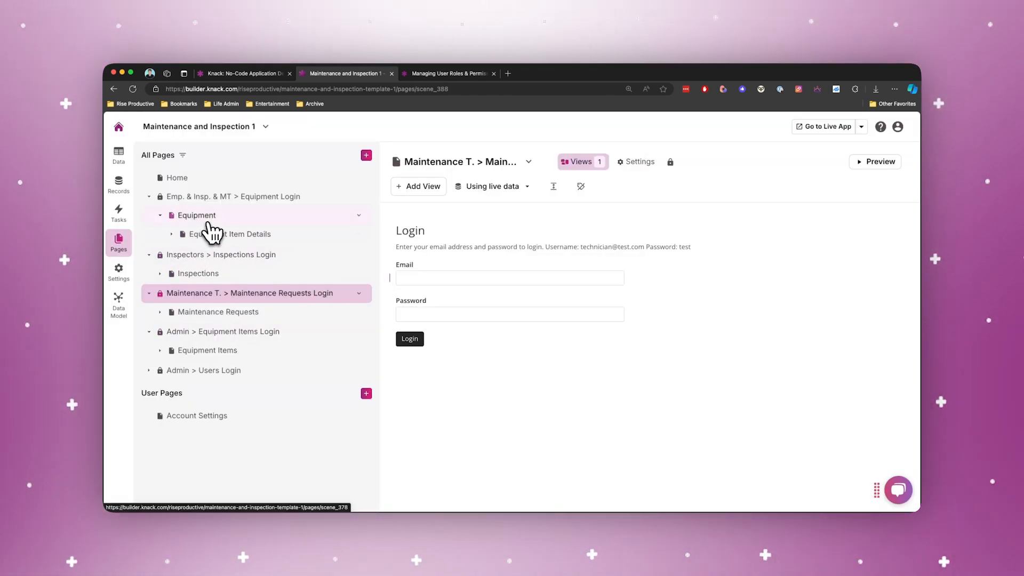
{"action": "left_click", "coordinate": [215, 262]}
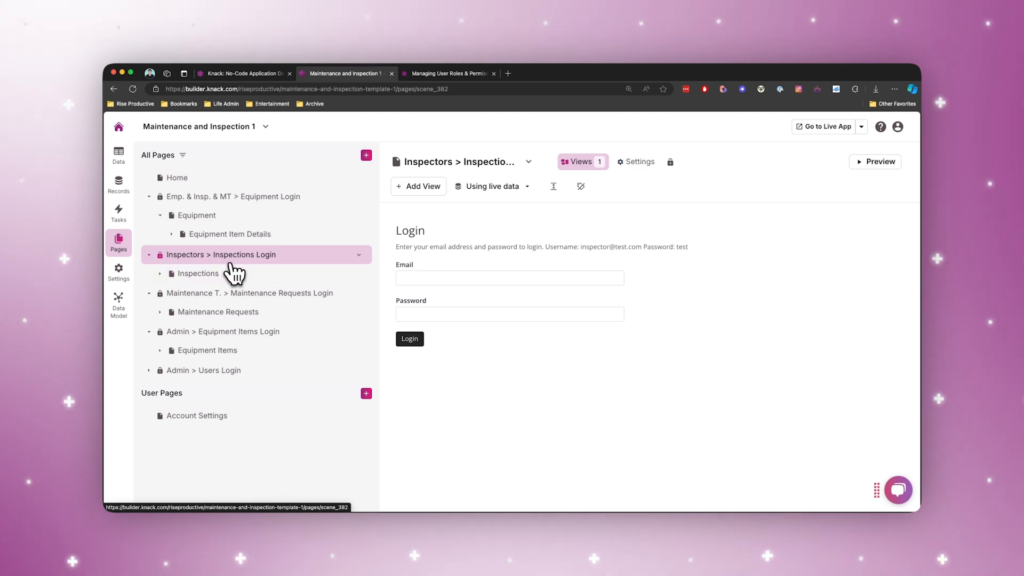
{"action": "left_click", "coordinate": [500, 255]}
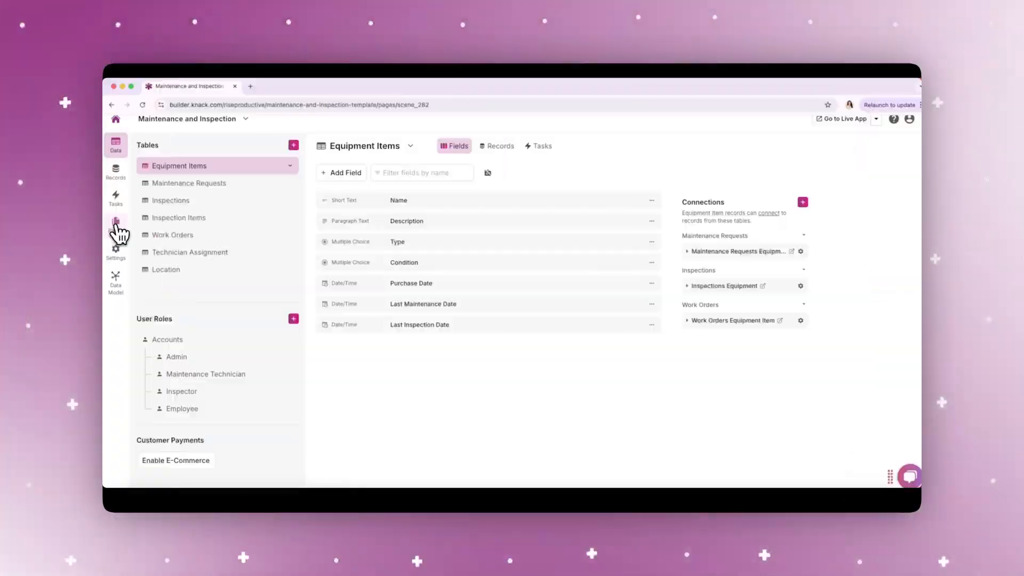
Add a form to the Maintenance Requests page that inserts a new Maintenance Request connected to the logged-in Maintenance Technician.
{"action": "left_click", "coordinate": [116, 222]}
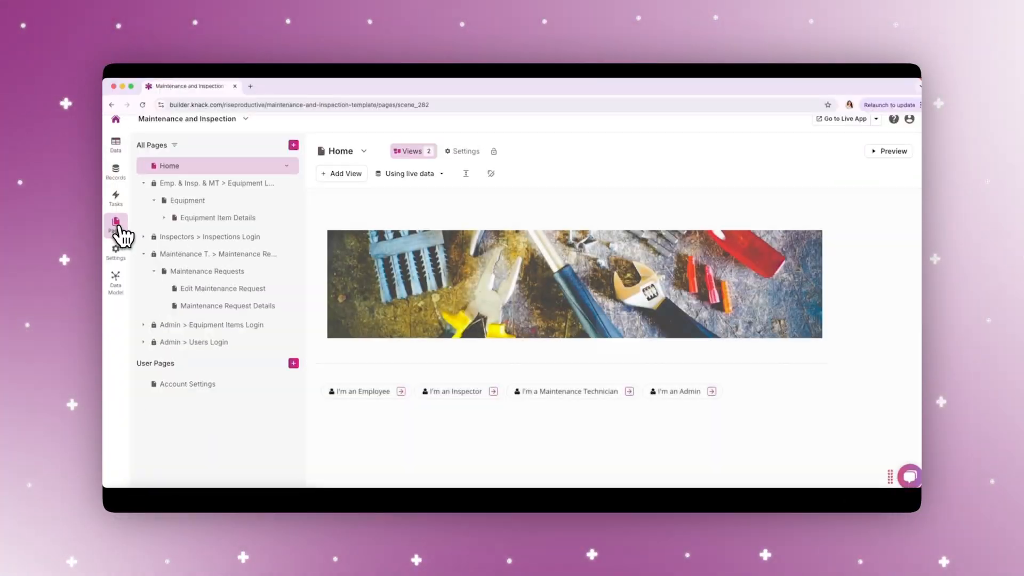
{"action": "left_click", "coordinate": [184, 271]}
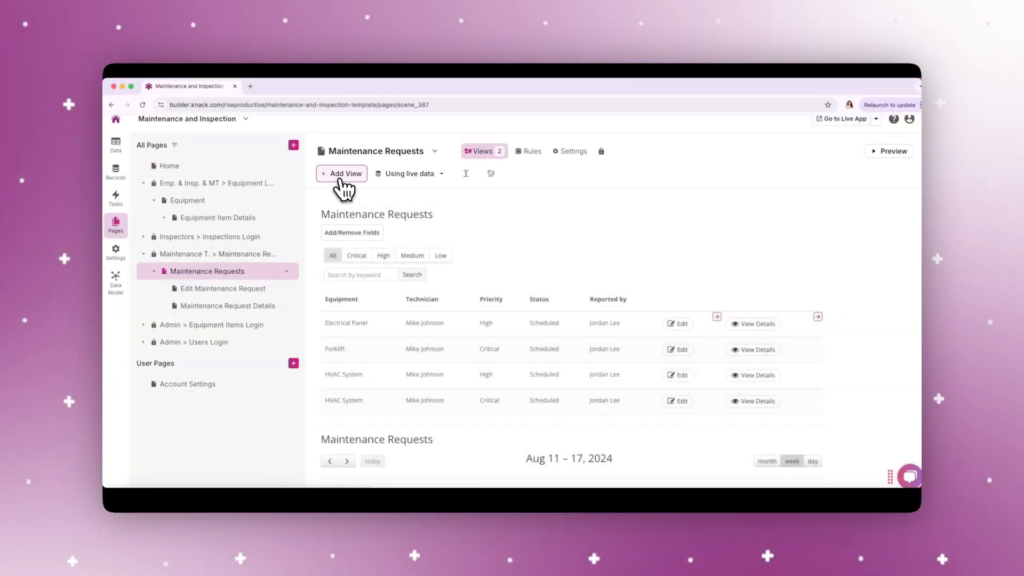
{"action": "left_click", "coordinate": [343, 176]}
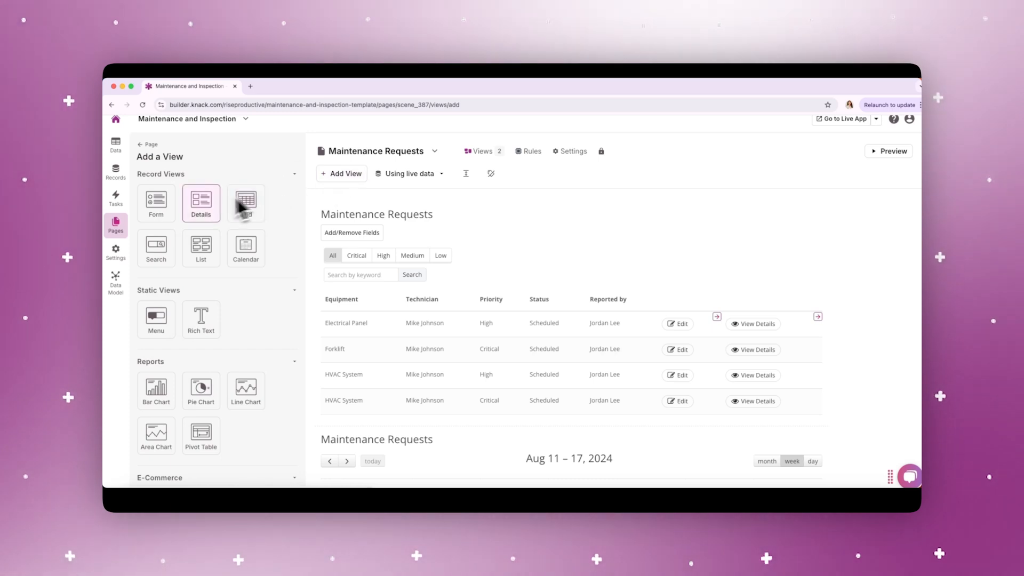
{"action": "left_click", "coordinate": [159, 208]}
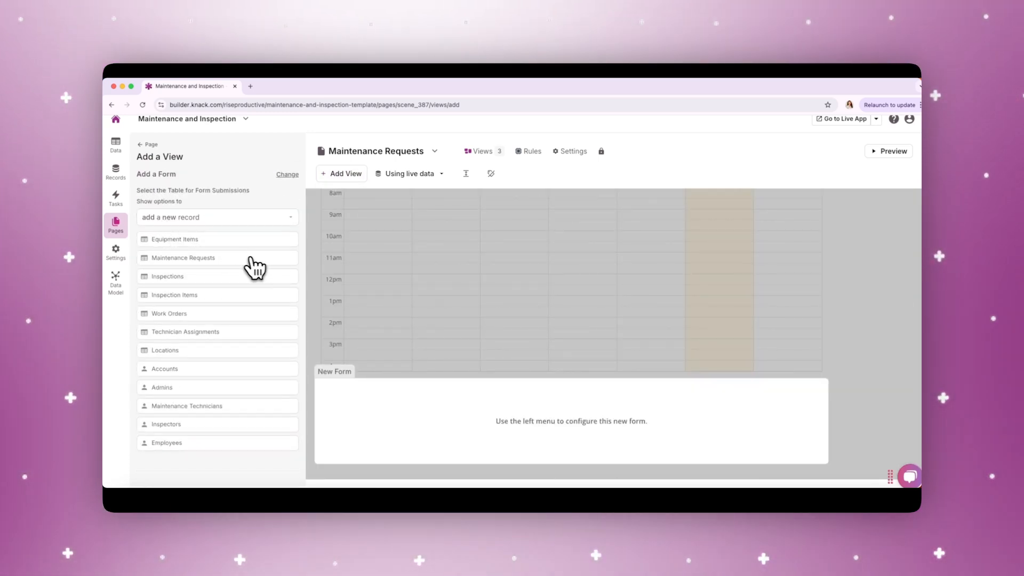
{"action": "left_click", "coordinate": [273, 258]}
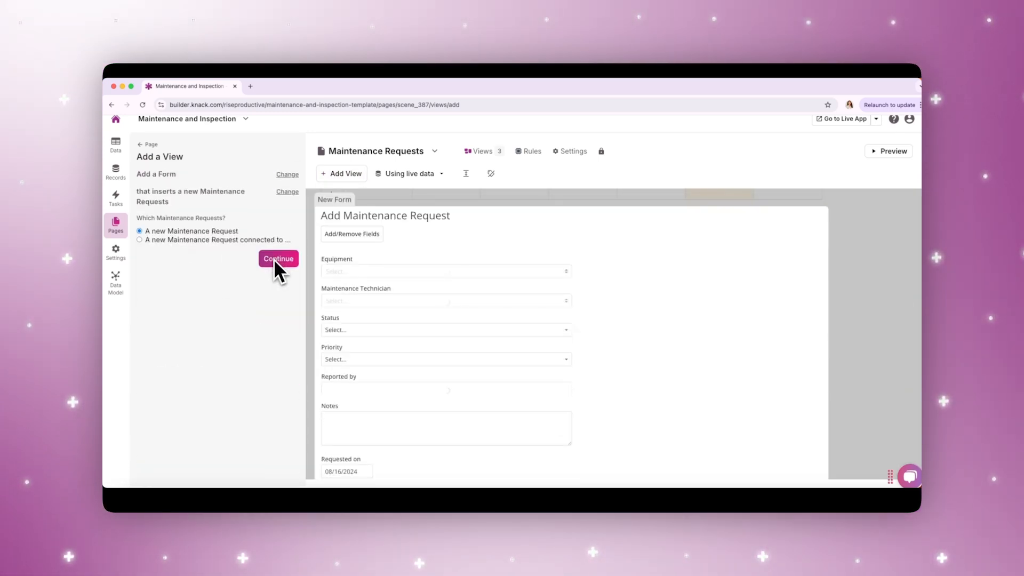
{"action": "left_click", "coordinate": [139, 240]}
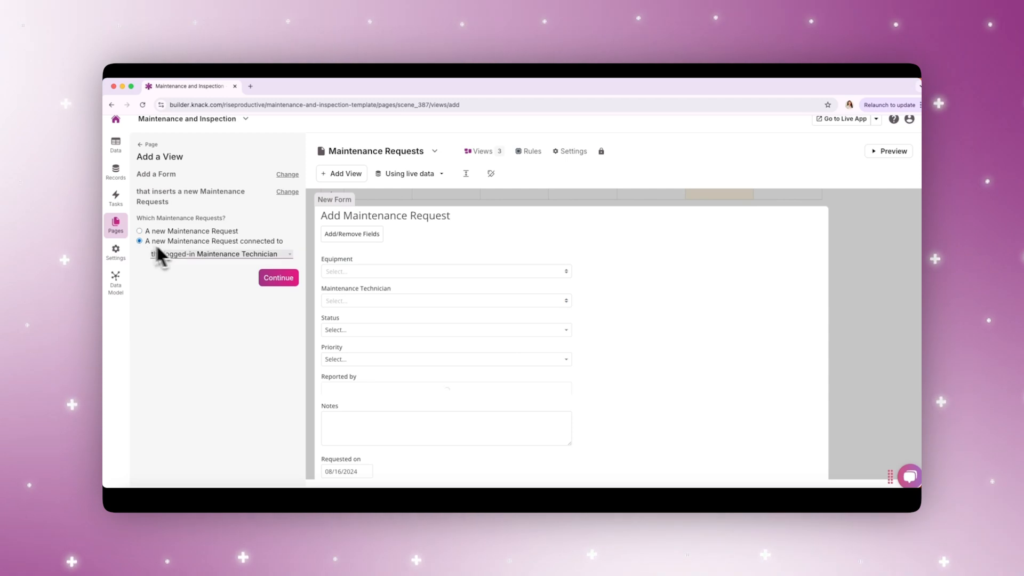
{"action": "left_click", "coordinate": [272, 278]}
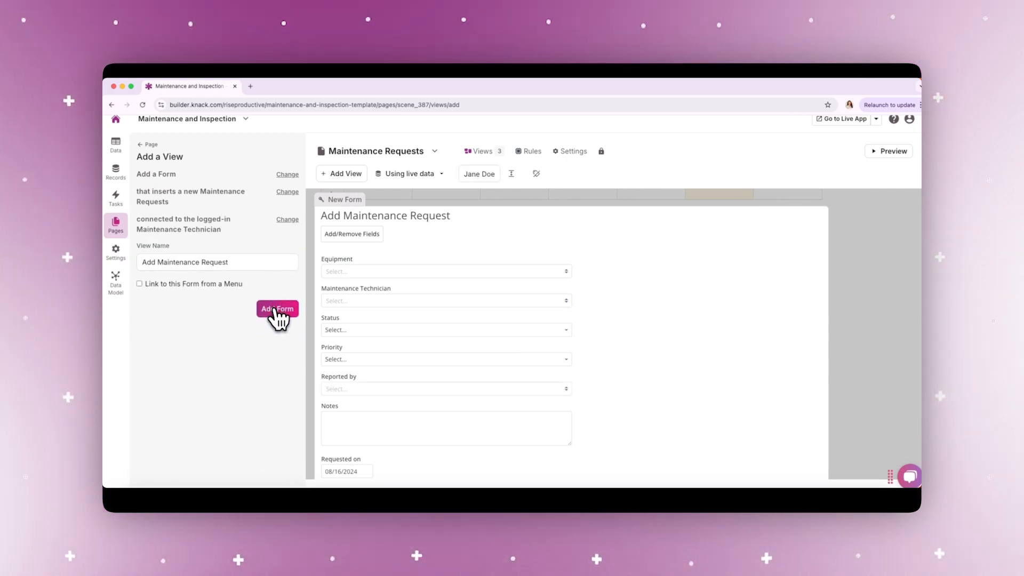
{"action": "left_click", "coordinate": [275, 310]}
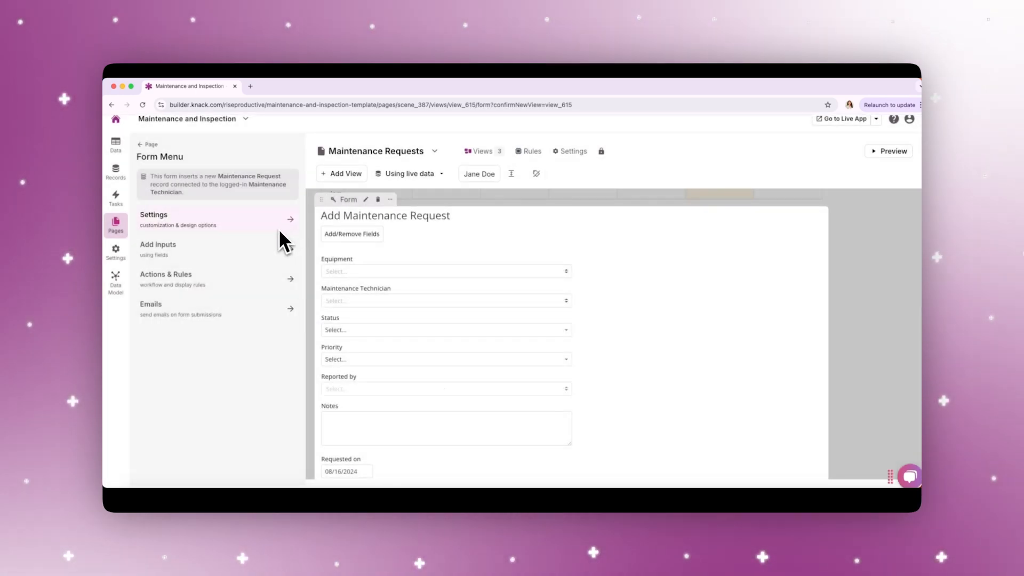
Save the form's submit action that shows a confirmation message and a record action rule that updates this record.
{"action": "left_click", "coordinate": [284, 285]}
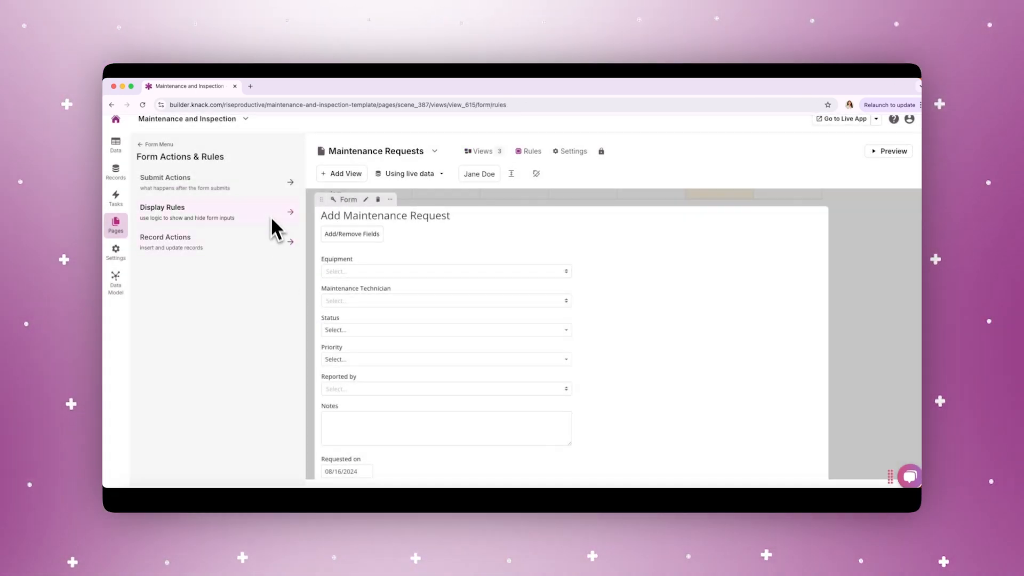
{"action": "left_click", "coordinate": [265, 192]}
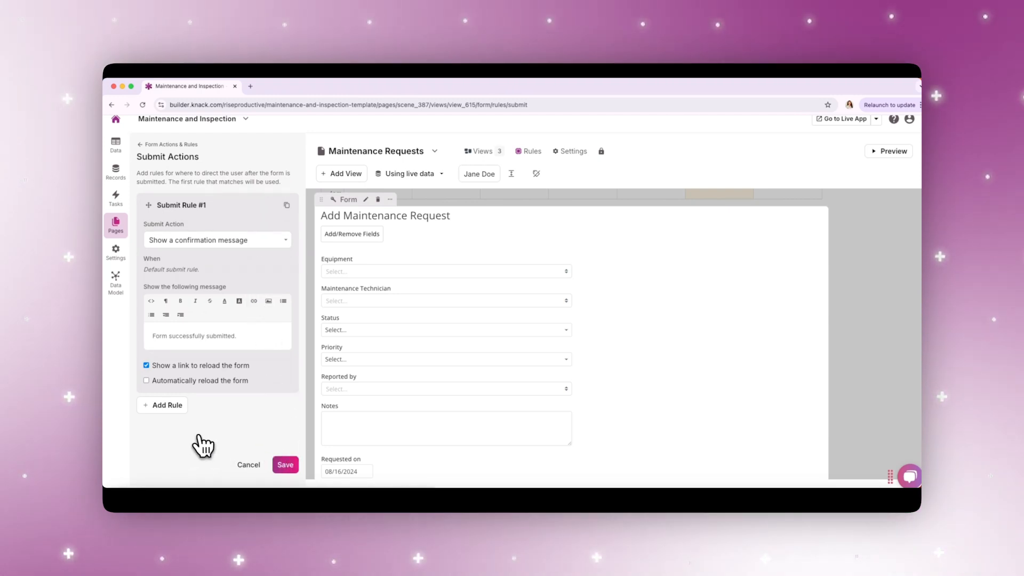
{"action": "left_click", "coordinate": [285, 465]}
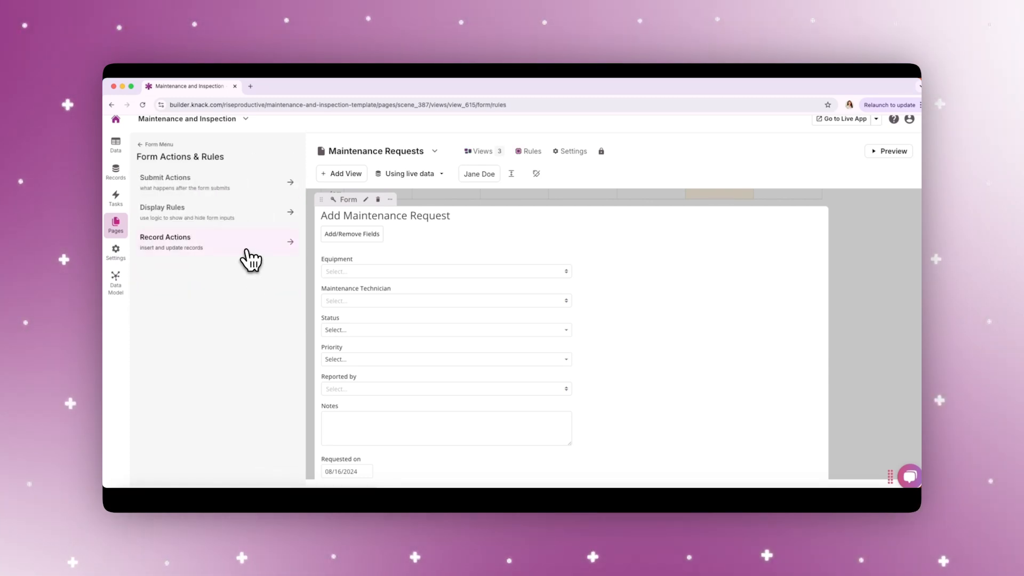
{"action": "left_click", "coordinate": [175, 203]}
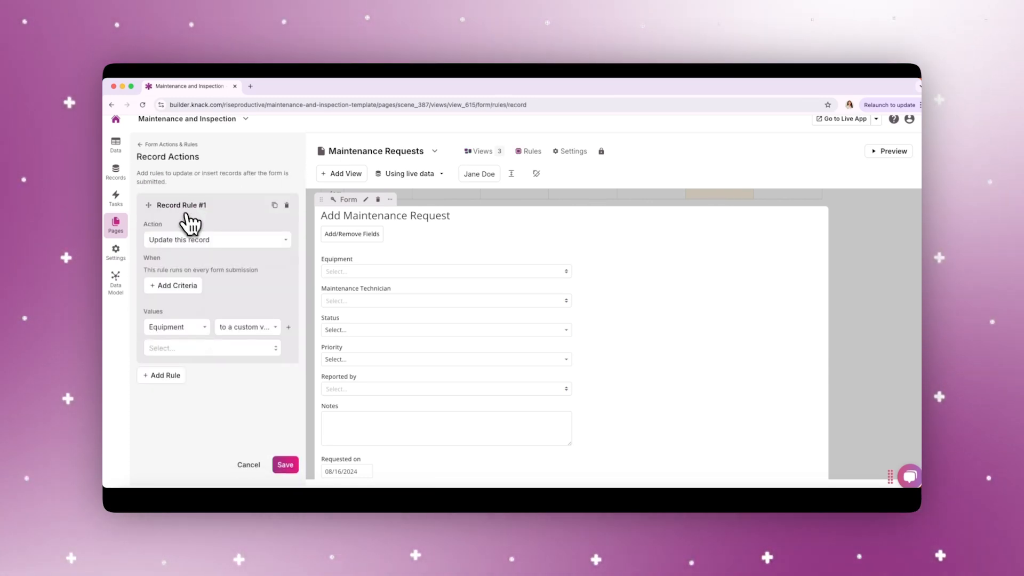
{"action": "left_click", "coordinate": [285, 465]}
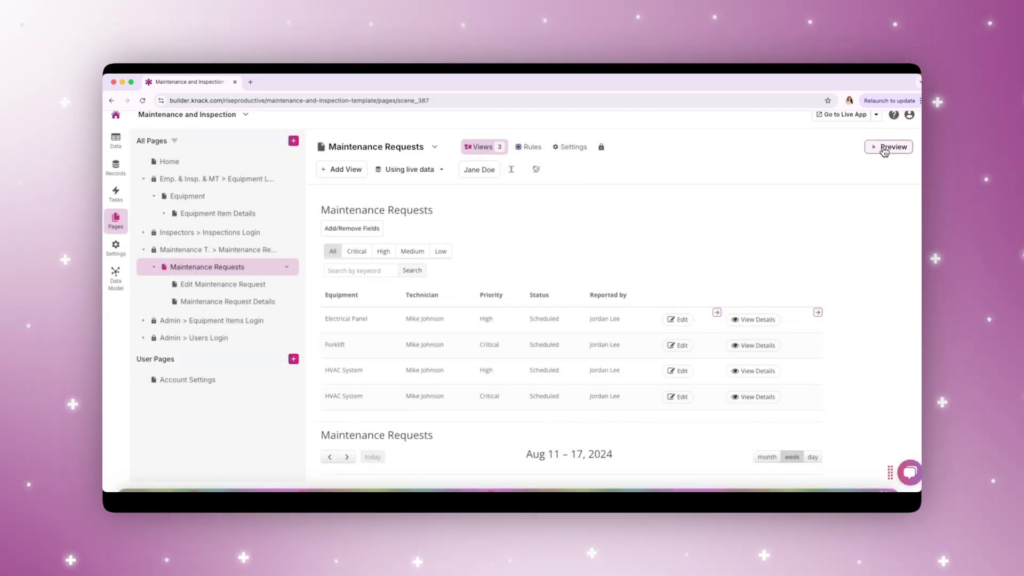
Preview the page and set the new request's equipment to HVAC System, status Scheduled and priority Critical, choosing a technician and reporter.
{"action": "left_click", "coordinate": [888, 147]}
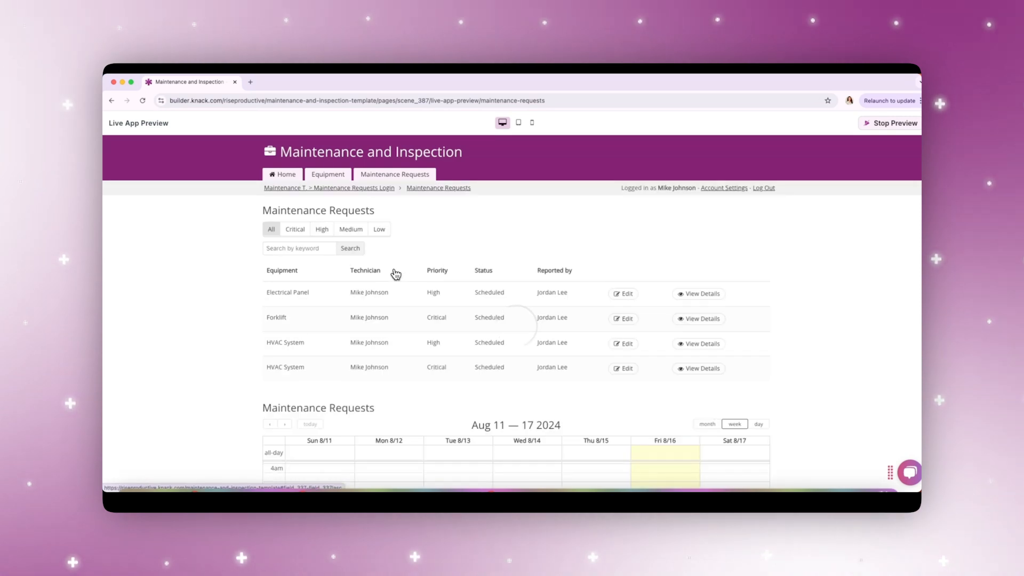
{"action": "scroll", "coordinate": [387, 277], "scroll_direction": "down", "scroll_amount": 12}
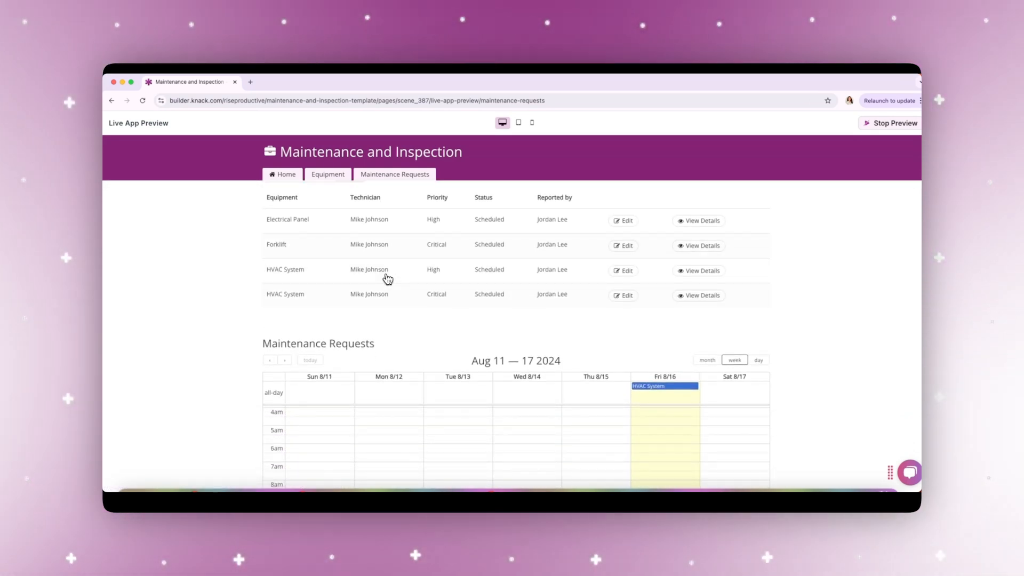
{"action": "left_click", "coordinate": [315, 244]}
{"action": "left_click", "coordinate": [297, 302]}
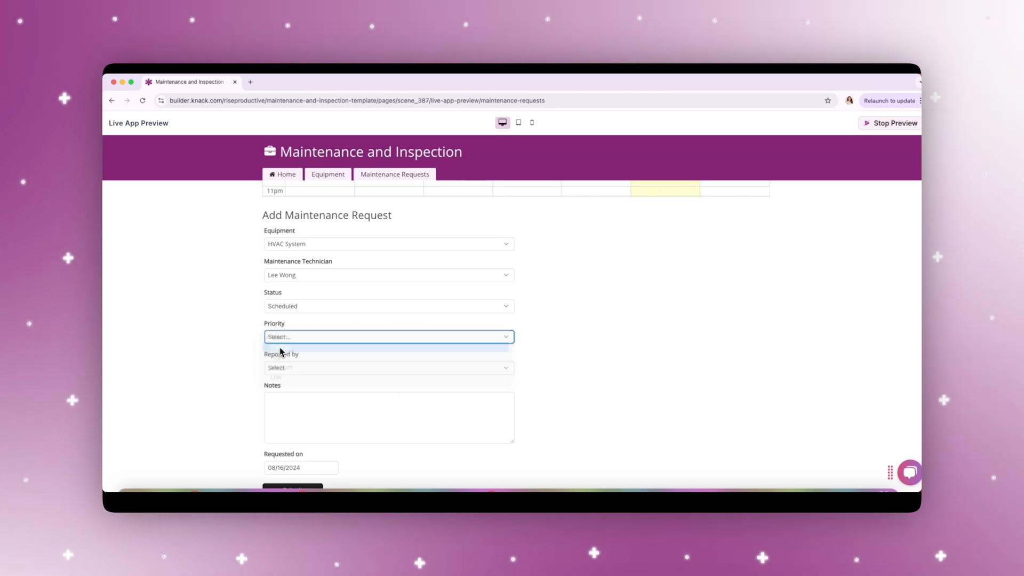
{"action": "left_click", "coordinate": [280, 347]}
{"action": "left_click", "coordinate": [277, 368]}
{"action": "left_click", "coordinate": [295, 427]}
{"action": "left_click", "coordinate": [288, 416]}
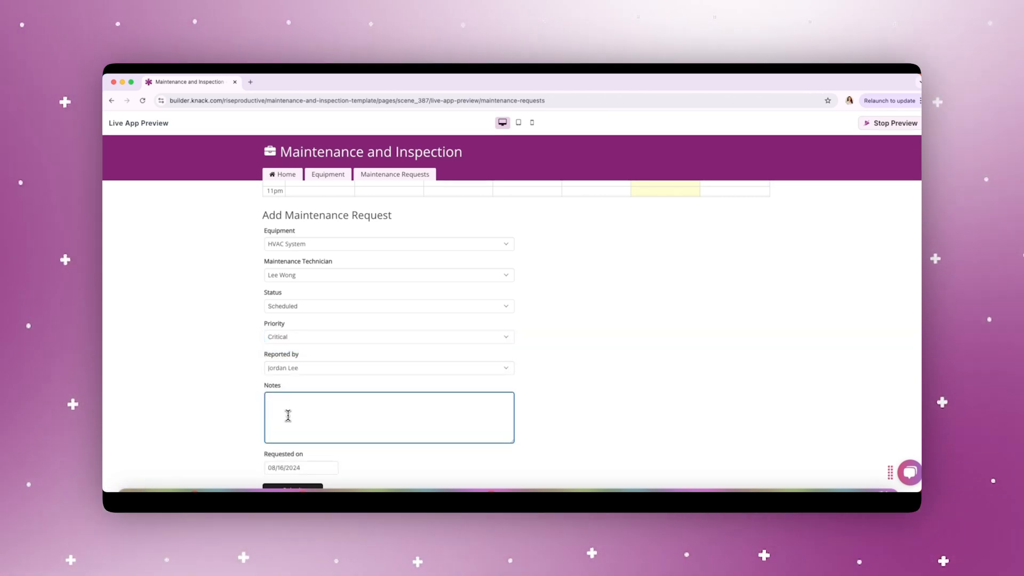
Enter the note "Customer states that AC is not working", submit the maintenance request and view its details.
{"action": "type", "text": "Customer states that AC is not wo"}
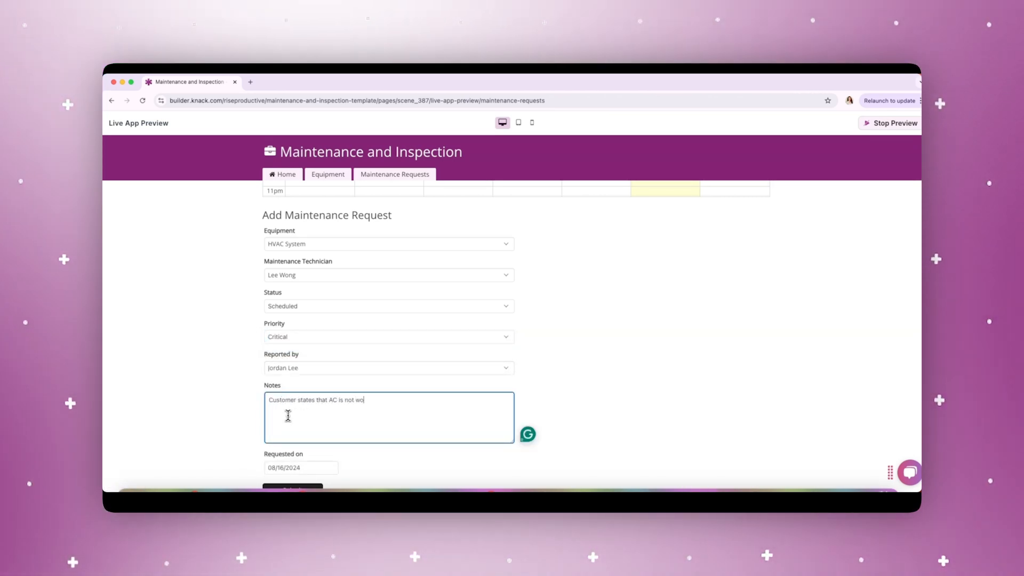
{"action": "type", "text": "rking"}
{"action": "scroll", "coordinate": [299, 437], "scroll_direction": "down", "scroll_amount": 1}
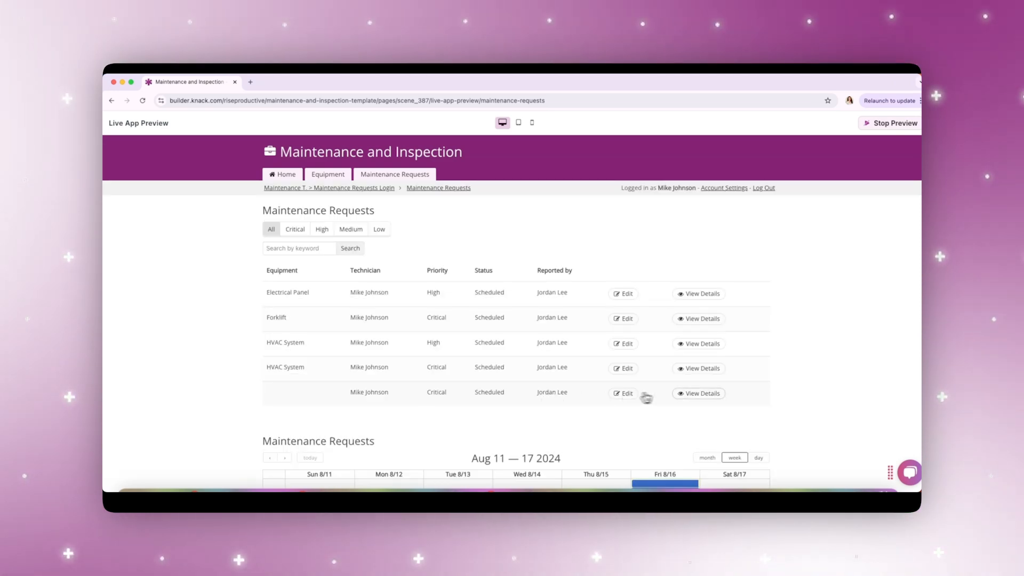
{"action": "left_click", "coordinate": [699, 394]}
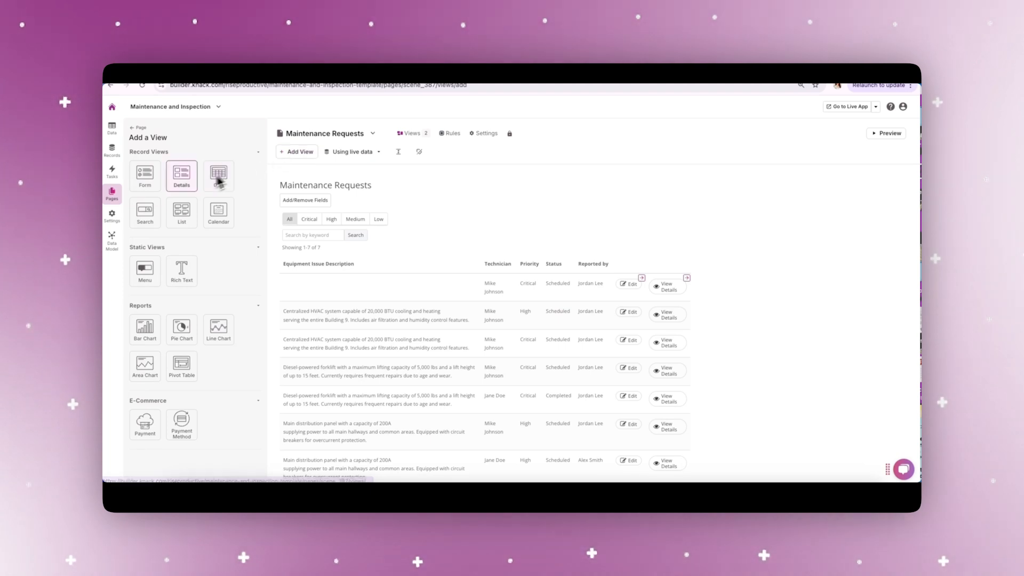
Add a form to the Maintenance Requests page that inserts a new Work Order connected to the logged-in Maintenance Technician.
{"action": "left_click", "coordinate": [148, 184]}
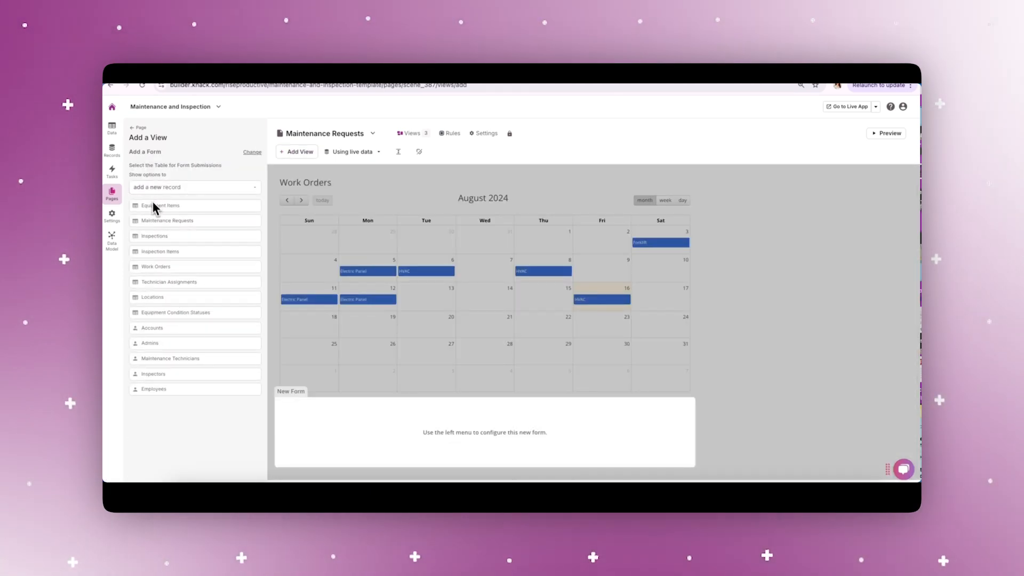
{"action": "left_click", "coordinate": [160, 266]}
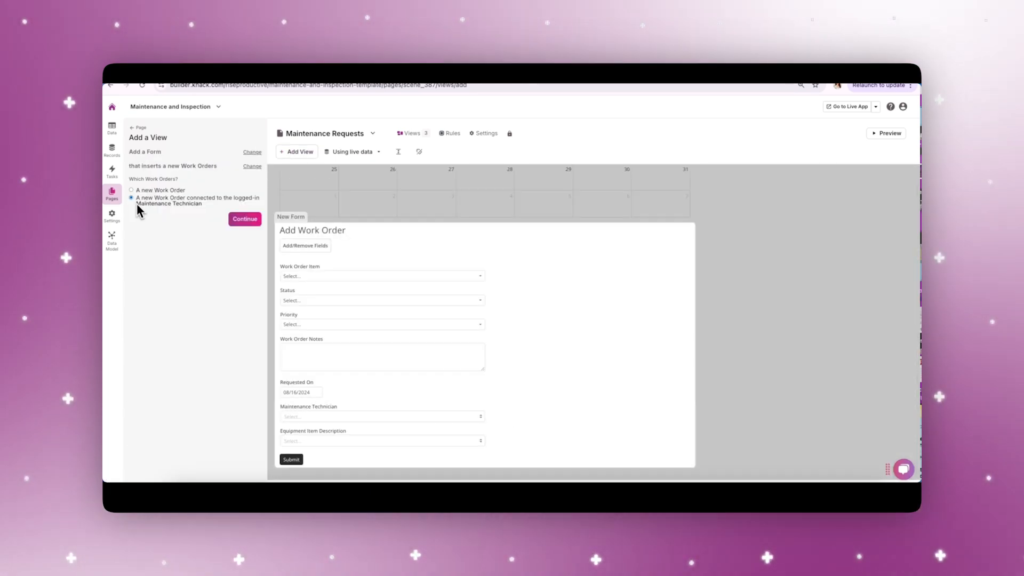
{"action": "left_click", "coordinate": [137, 200]}
{"action": "left_click", "coordinate": [238, 221]}
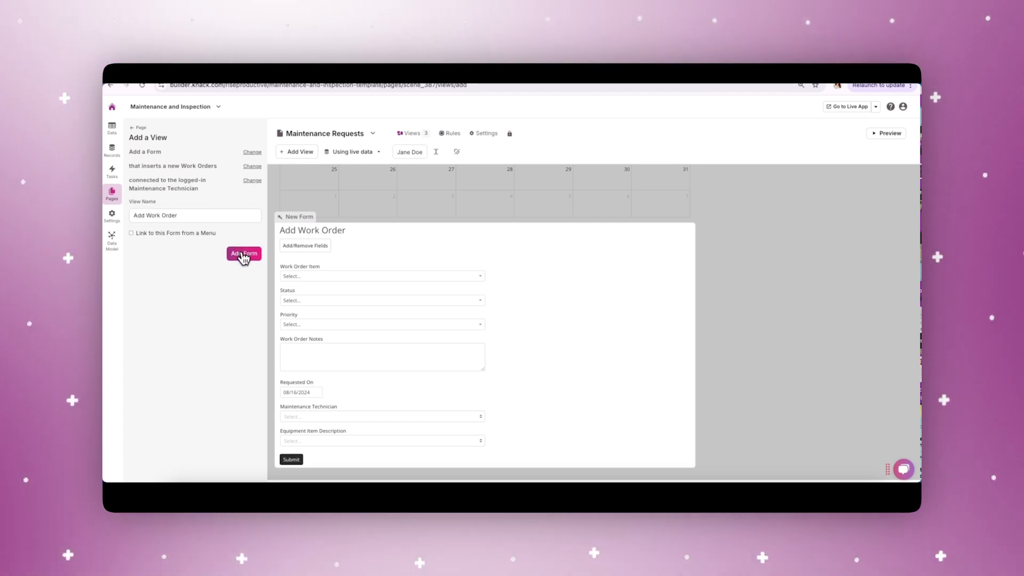
Preview the page and set the new work order's item to Electric Panel, status to Scheduled and priority to High.
{"action": "left_click", "coordinate": [898, 131]}
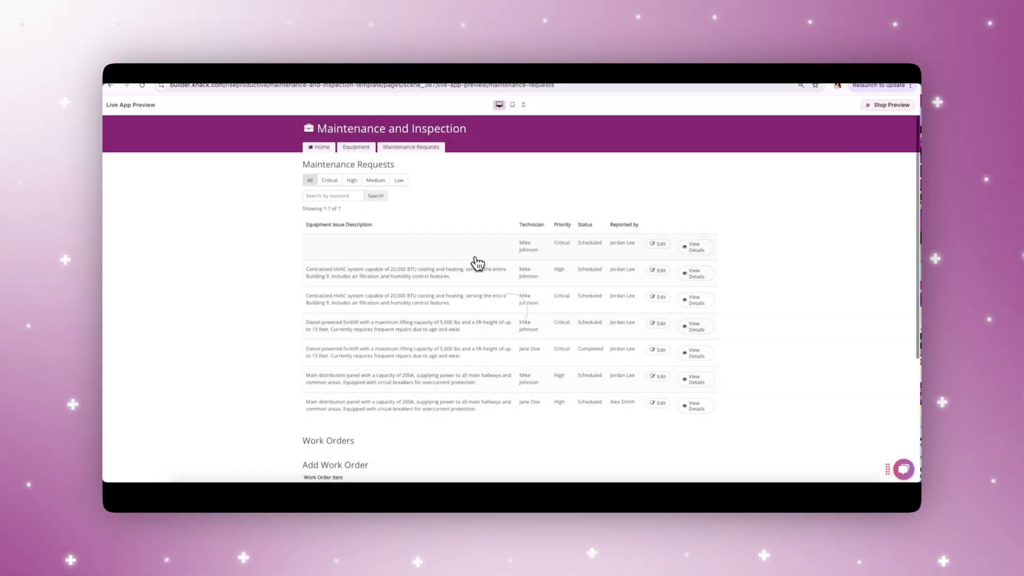
{"action": "scroll", "coordinate": [475, 264], "scroll_direction": "down", "scroll_amount": 3}
{"action": "scroll", "coordinate": [475, 264], "scroll_direction": "down", "scroll_amount": 5}
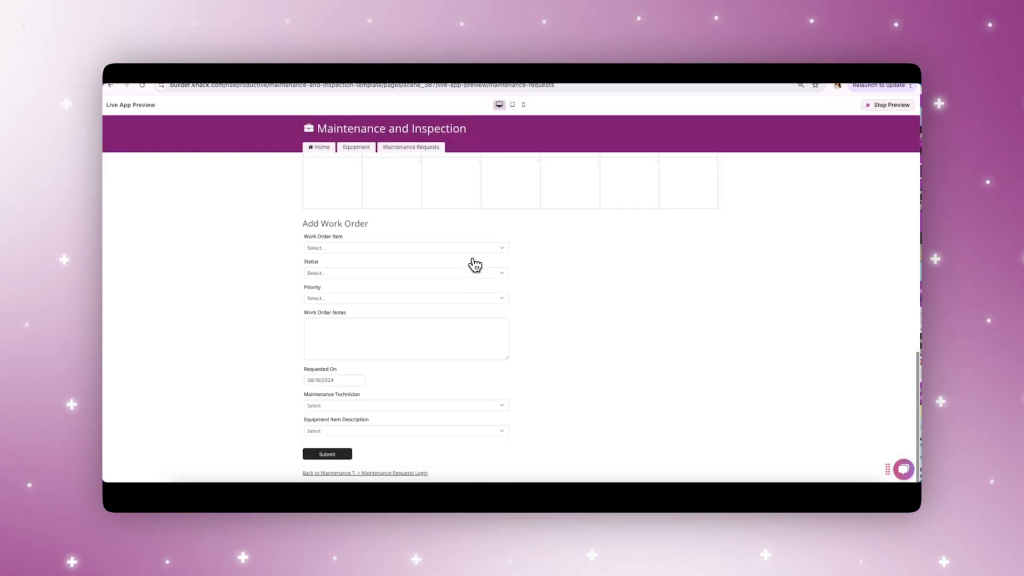
{"action": "left_click", "coordinate": [357, 297]}
{"action": "left_click", "coordinate": [388, 315]}
Enter the work order note "Customer states that some lights won't turn on", choose a maintenance technician and submit the form.
{"action": "left_click", "coordinate": [379, 329]}
{"action": "type", "text": "Customer st"}
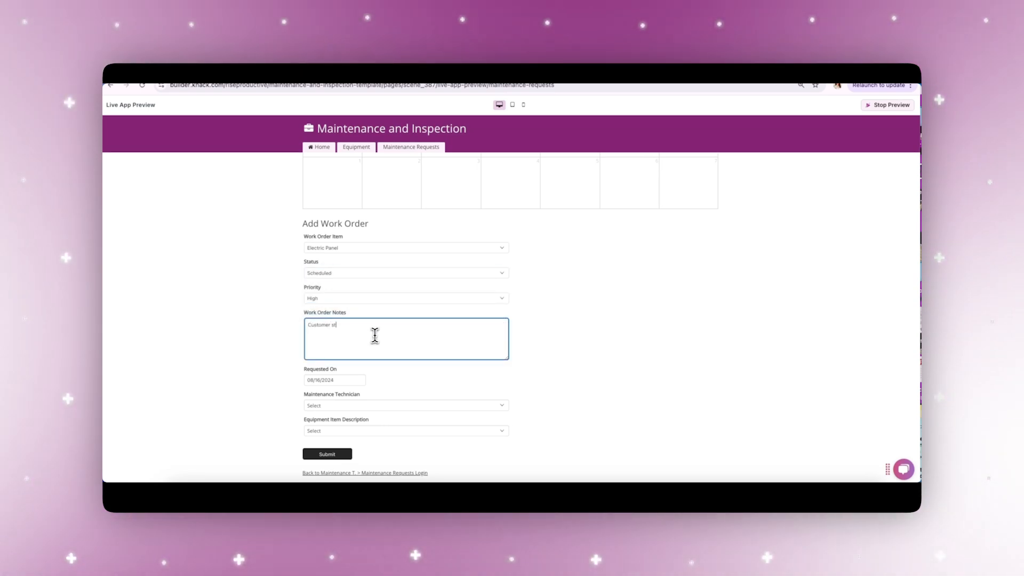
{"action": "type", "text": "ates that some lights won't turn on"}
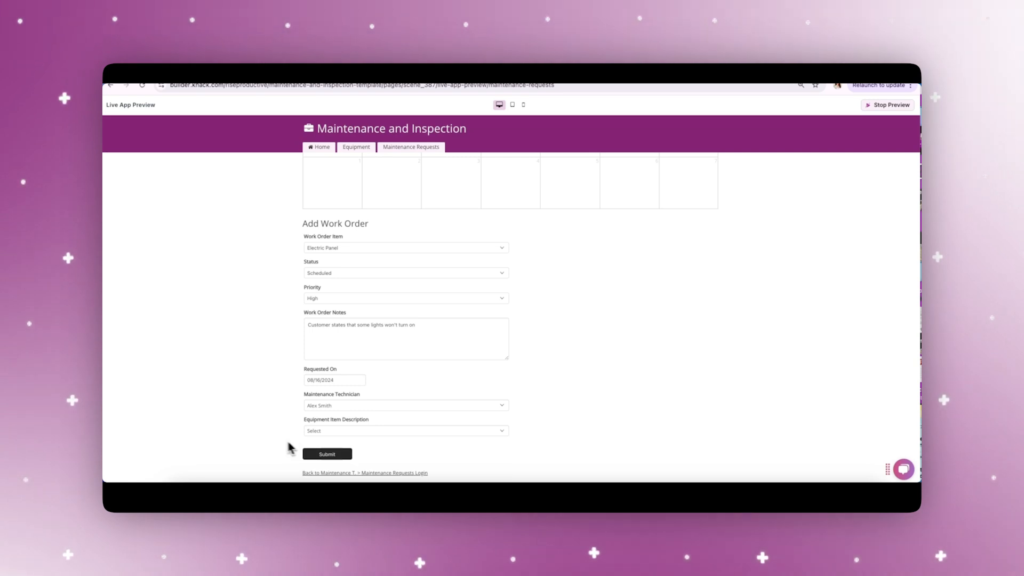
{"action": "left_click", "coordinate": [320, 453]}
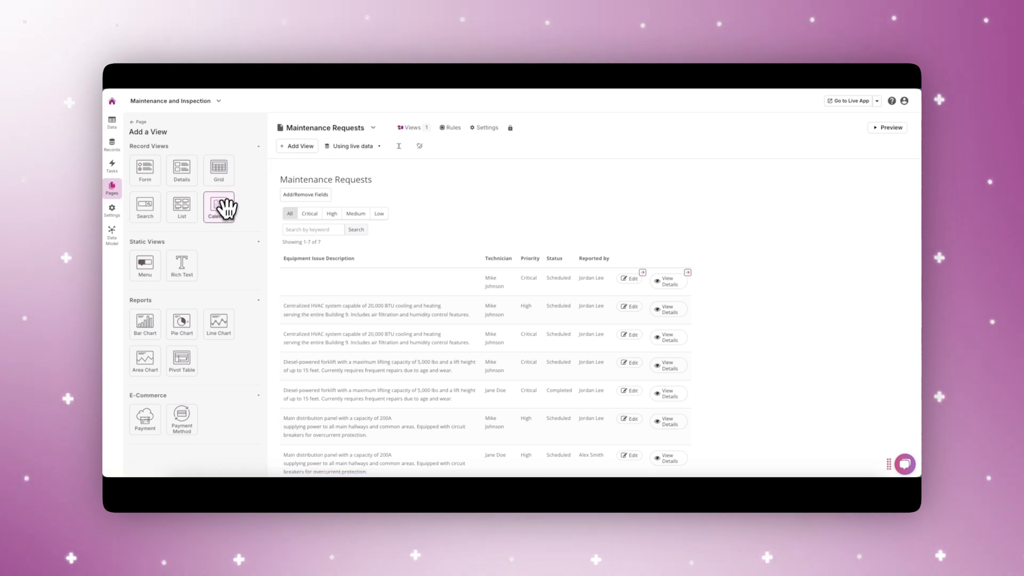
Add a calendar of all Work Orders to the Maintenance Requests page, using Requested On as the date field and no child page links.
{"action": "left_click", "coordinate": [225, 205]}
{"action": "left_click", "coordinate": [179, 220]}
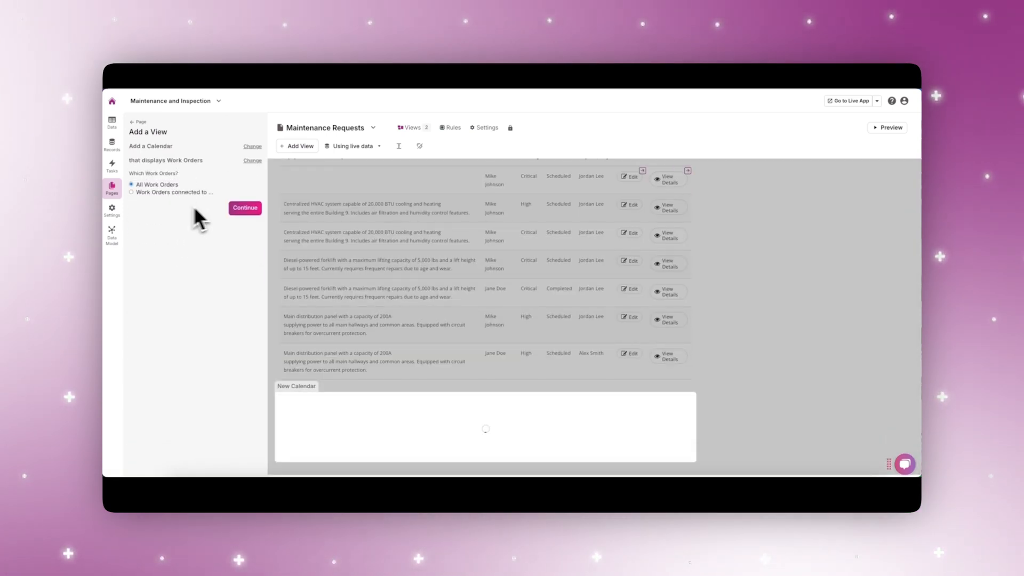
{"action": "left_click", "coordinate": [236, 210]}
{"action": "left_click", "coordinate": [247, 224]}
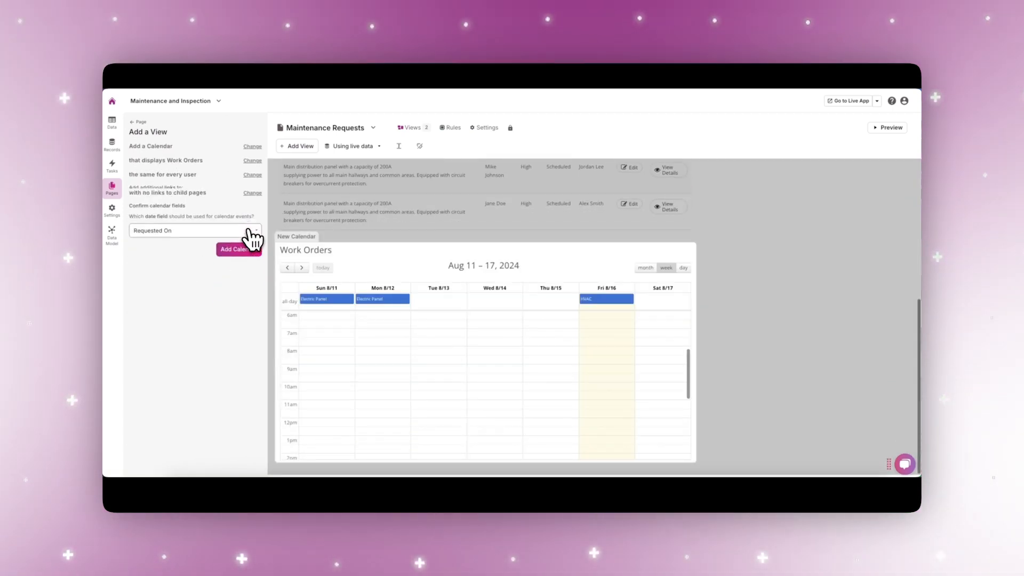
{"action": "left_click", "coordinate": [245, 249]}
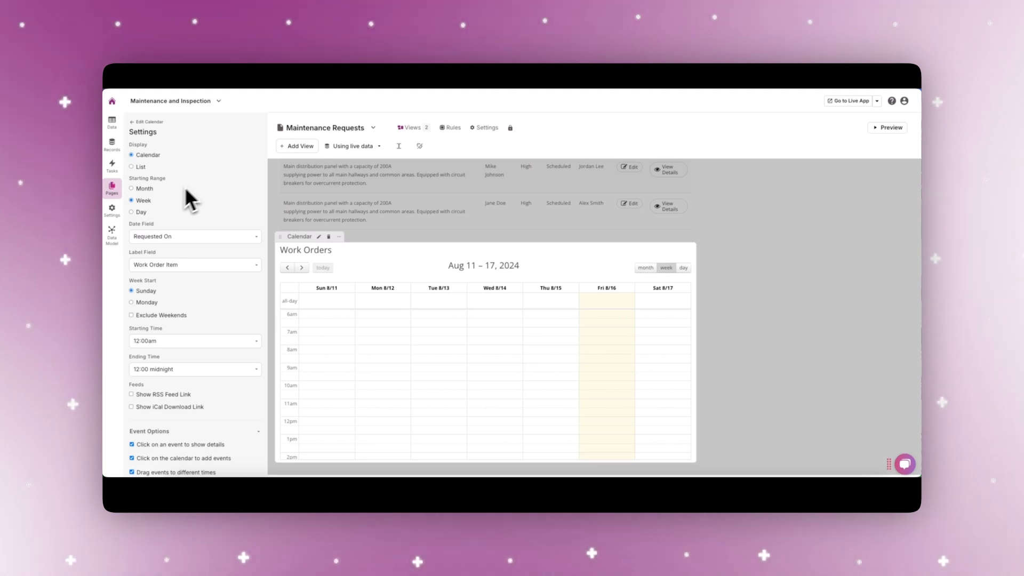
Set the Work Orders calendar's starting range to Month and add a custom event color rule for HVAC work orders.
{"action": "left_click", "coordinate": [133, 190]}
{"action": "scroll", "coordinate": [187, 302], "scroll_direction": "down", "scroll_amount": 3}
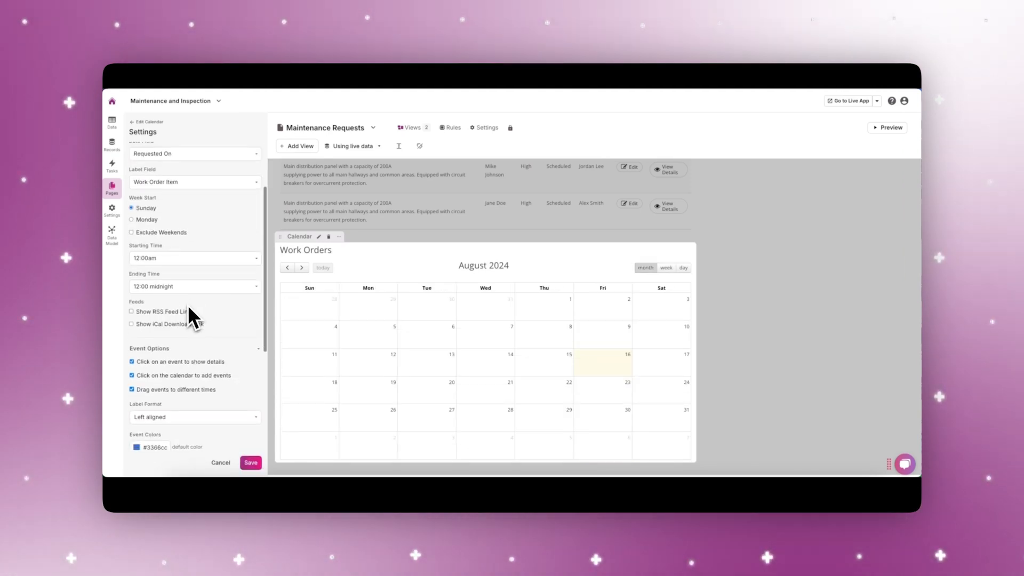
{"action": "scroll", "coordinate": [188, 305], "scroll_direction": "down", "scroll_amount": 4}
{"action": "left_click", "coordinate": [162, 283]}
{"action": "left_click", "coordinate": [197, 296]}
{"action": "left_click", "coordinate": [195, 307]}
Add two more custom event color rules to the calendar, for Electric Panel and Forklift work orders.
{"action": "left_click", "coordinate": [162, 317]}
{"action": "left_click", "coordinate": [205, 330]}
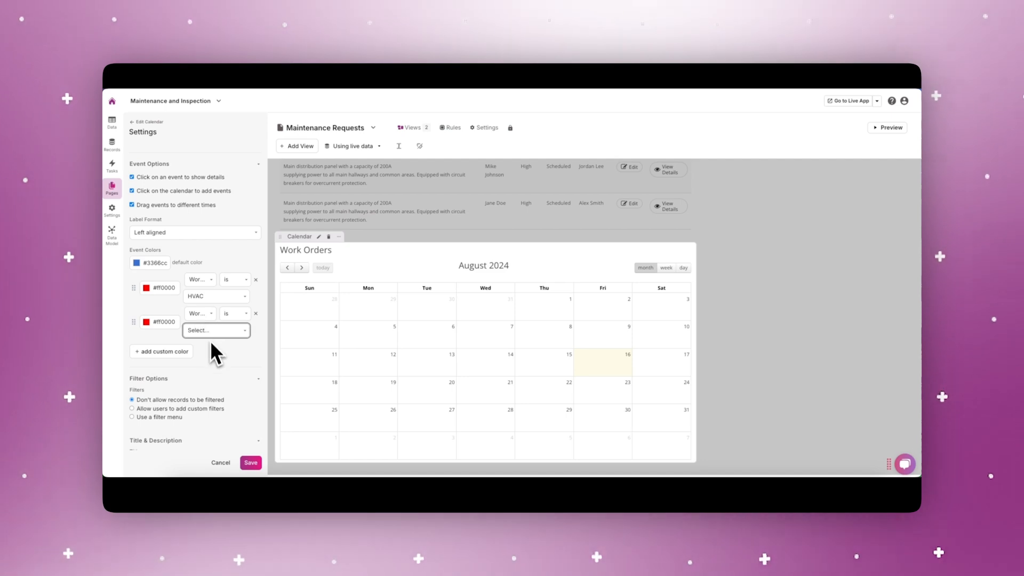
{"action": "left_click", "coordinate": [212, 349]}
{"action": "left_click", "coordinate": [161, 352]}
{"action": "left_click", "coordinate": [211, 364]}
{"action": "left_click", "coordinate": [210, 393]}
Change the custom event colors to brown for Forklift, dark green for Electric Panel and purple for HVAC.
{"action": "left_click", "coordinate": [151, 360]}
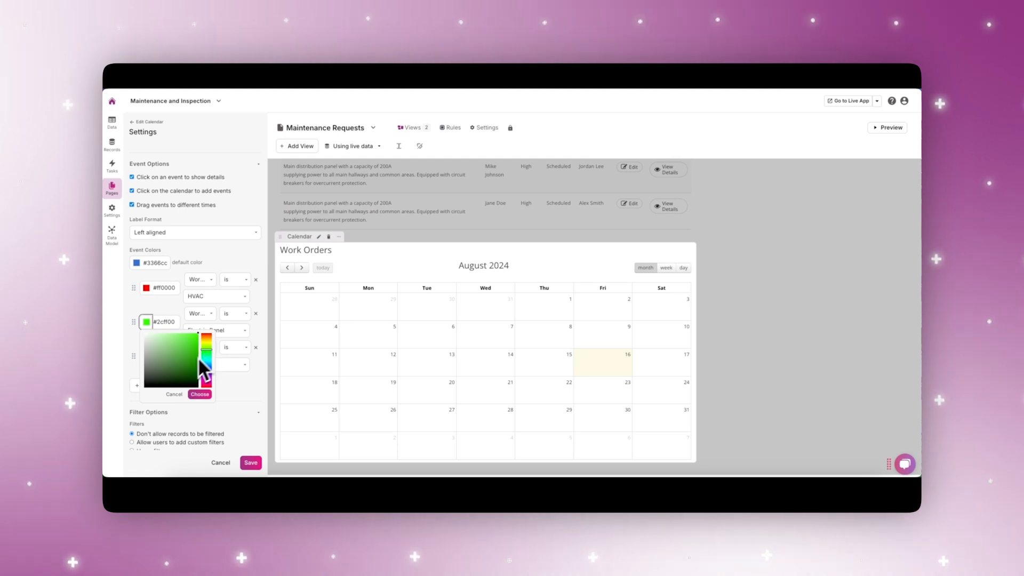
{"action": "left_click", "coordinate": [190, 372]}
{"action": "left_click", "coordinate": [200, 394]}
{"action": "left_click", "coordinate": [146, 288]}
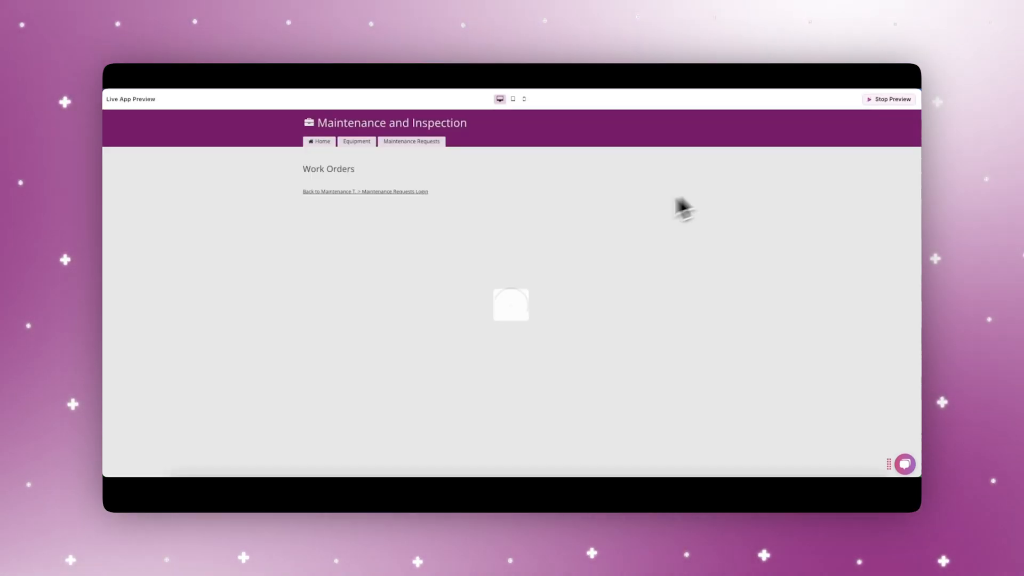
Examine the color-coded Work Orders month calendar in the live app preview.
{"action": "scroll", "coordinate": [484, 299], "scroll_direction": "down", "scroll_amount": 7}
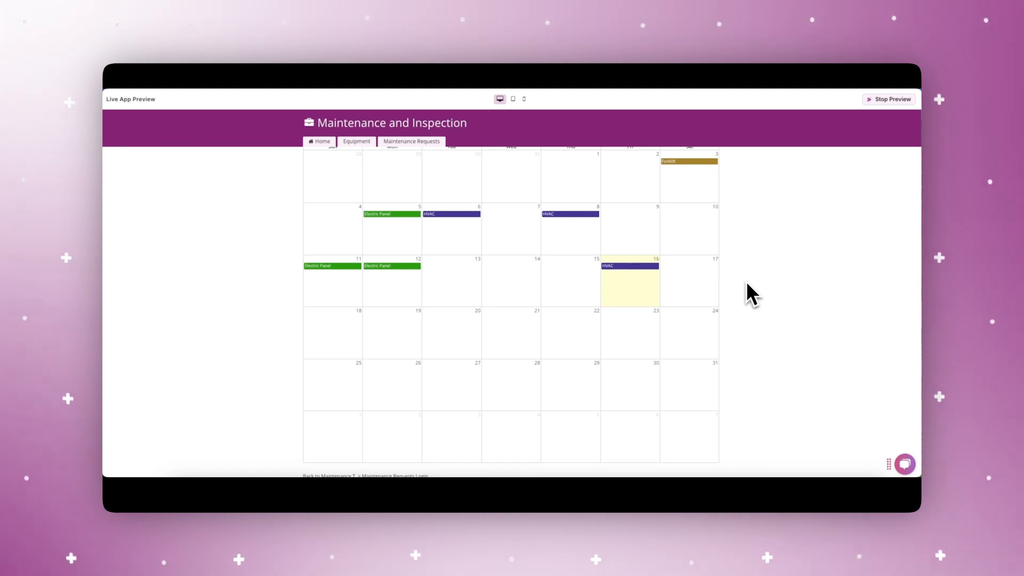
{"action": "scroll", "coordinate": [747, 282], "scroll_direction": "up", "scroll_amount": 1}
{"action": "scroll", "coordinate": [747, 283], "scroll_direction": "up", "scroll_amount": 1}
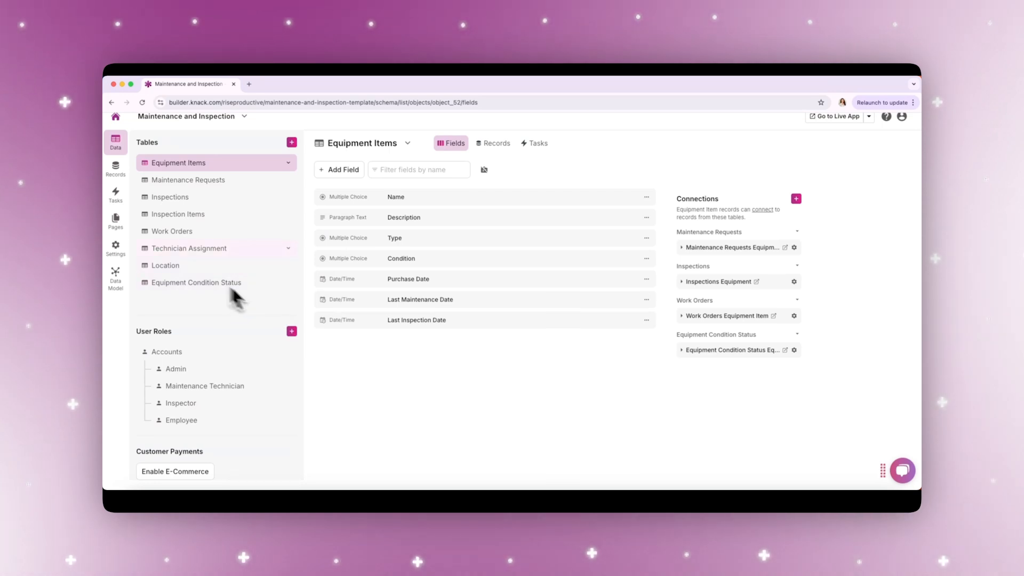
Add a grid to the Equipment page that displays Equipment Items and includes a details link.
{"action": "left_click", "coordinate": [116, 220]}
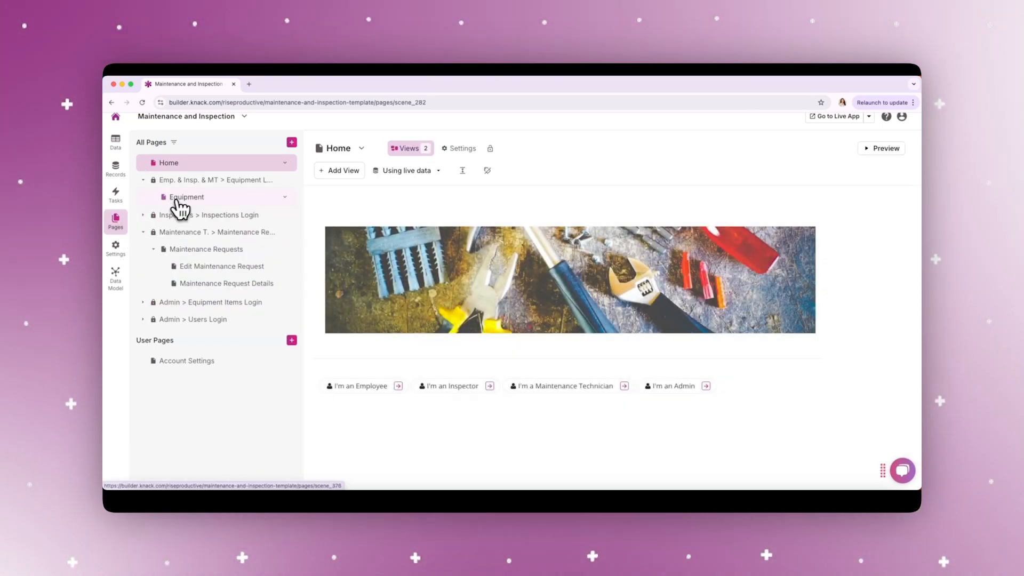
{"action": "left_click", "coordinate": [184, 198]}
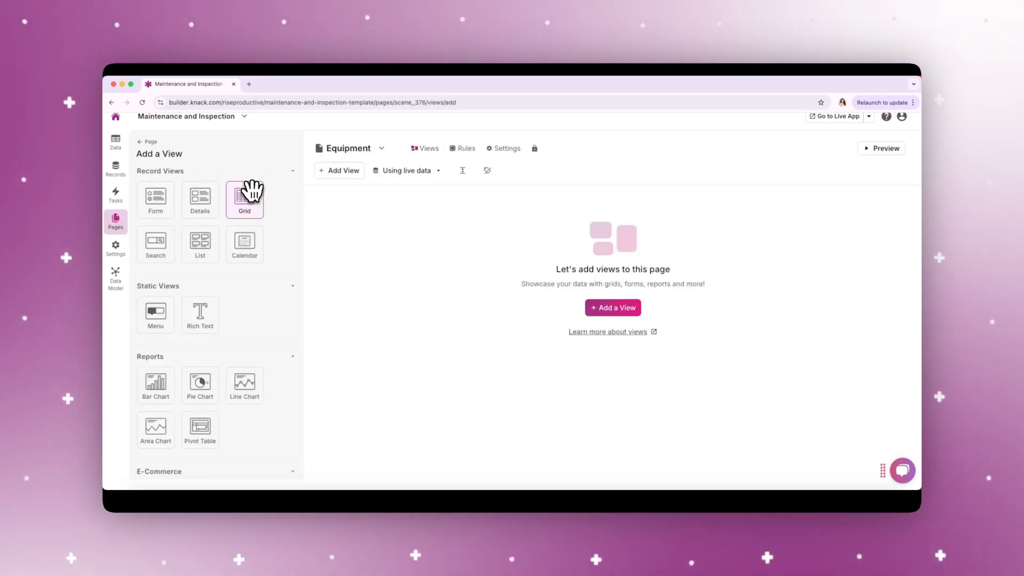
{"action": "left_click", "coordinate": [251, 189]}
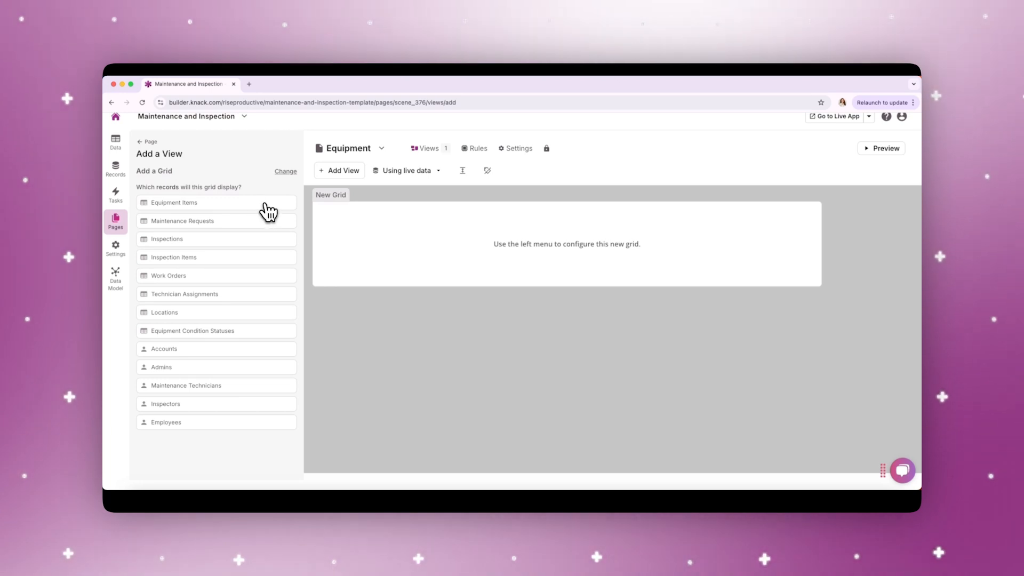
{"action": "left_click", "coordinate": [264, 203]}
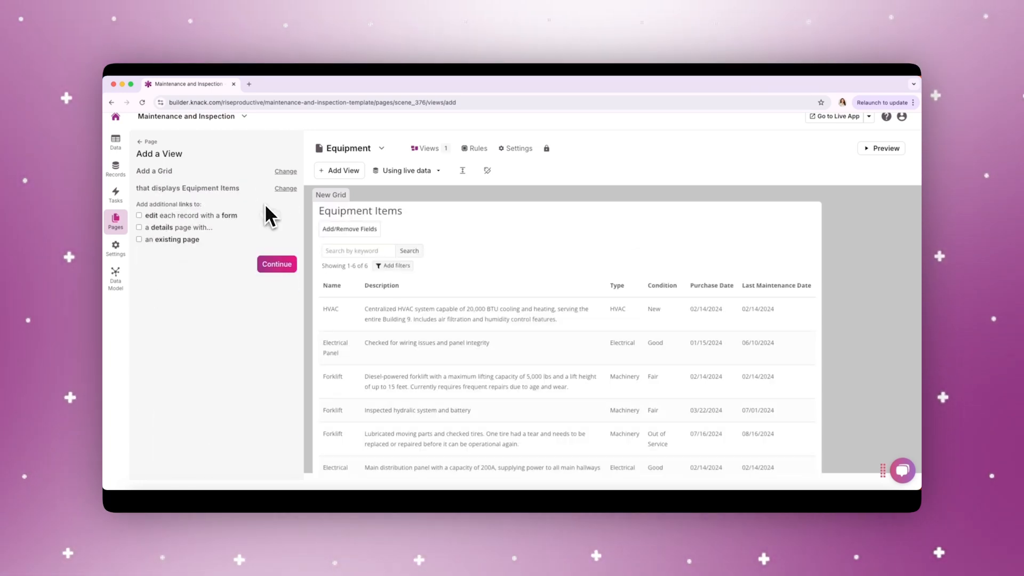
{"action": "left_click", "coordinate": [262, 263]}
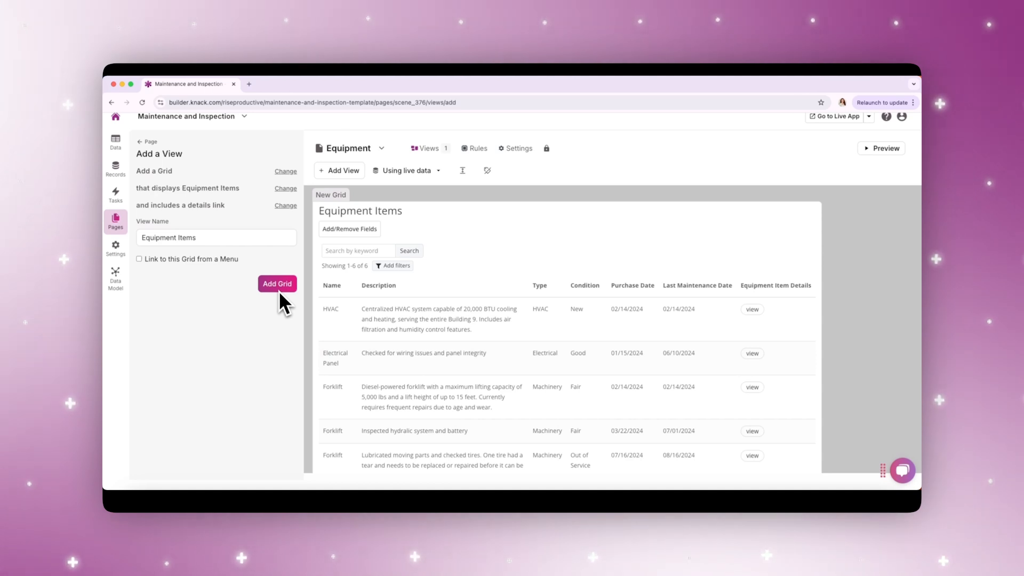
{"action": "left_click", "coordinate": [279, 290]}
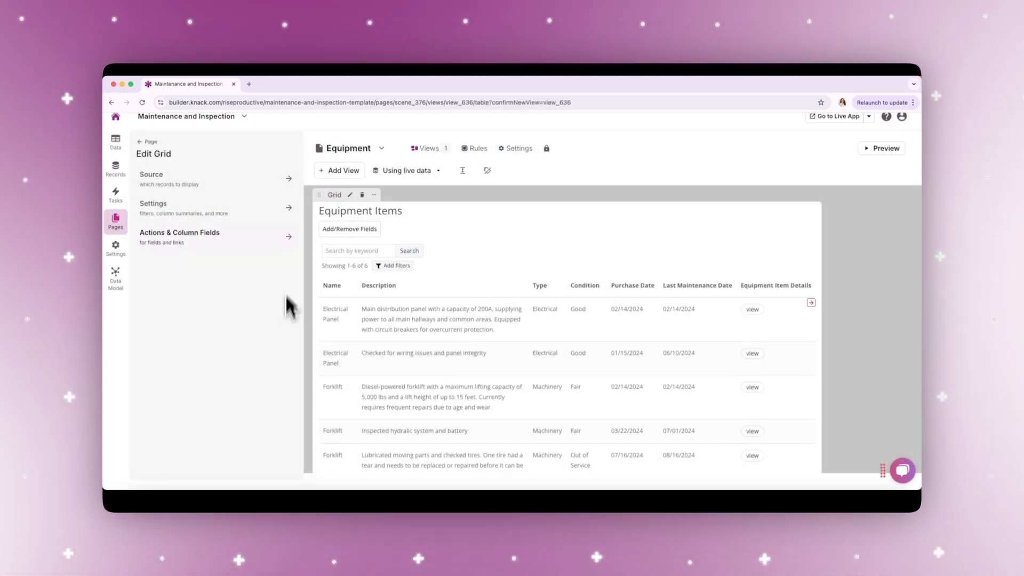
Add a Work Orders pie chart by status to the Equipment page, the same for every user, with custom user filters allowed.
{"action": "left_click", "coordinate": [340, 171]}
{"action": "left_click", "coordinate": [200, 383]}
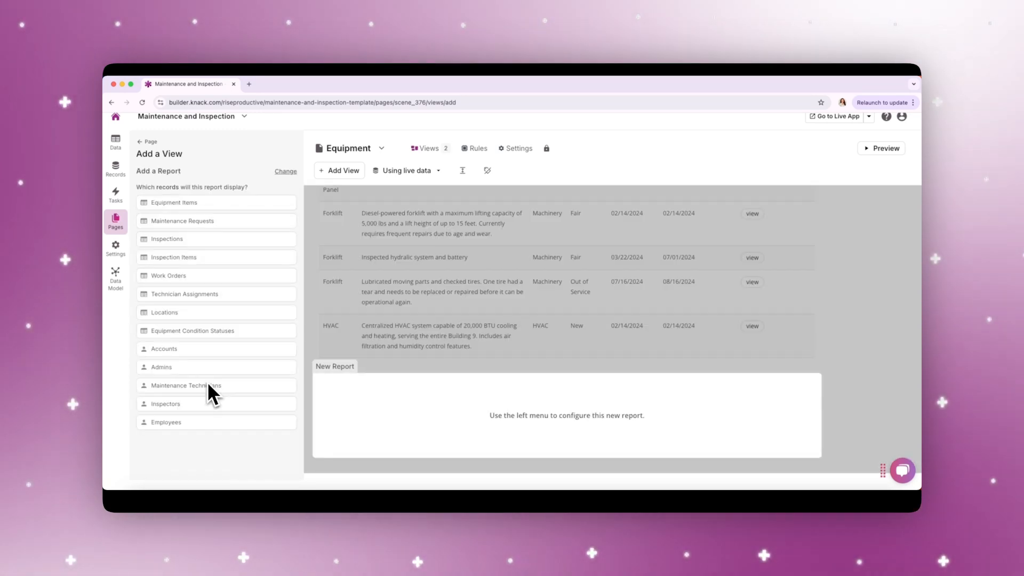
{"action": "left_click", "coordinate": [184, 276]}
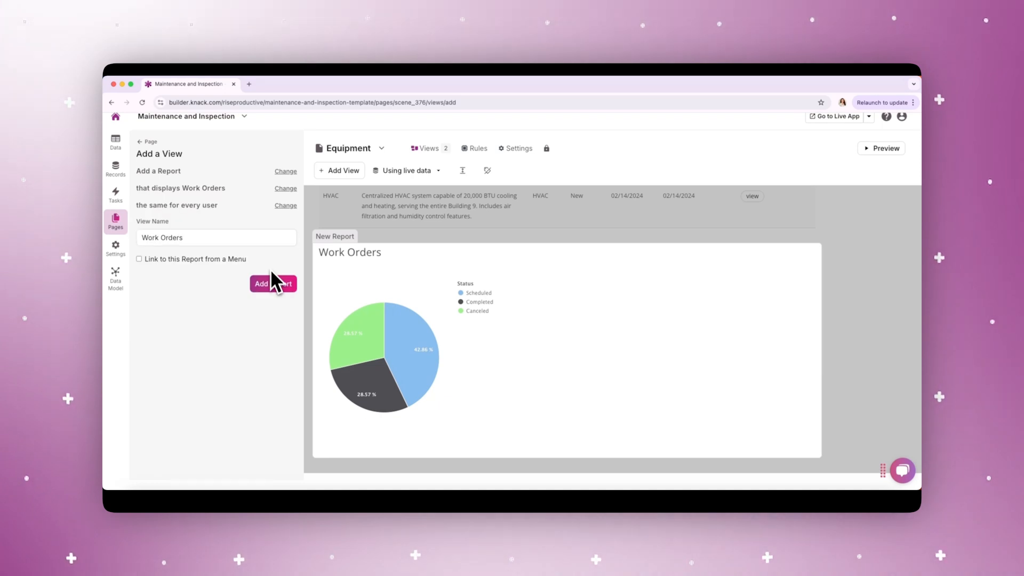
{"action": "left_click", "coordinate": [272, 282]}
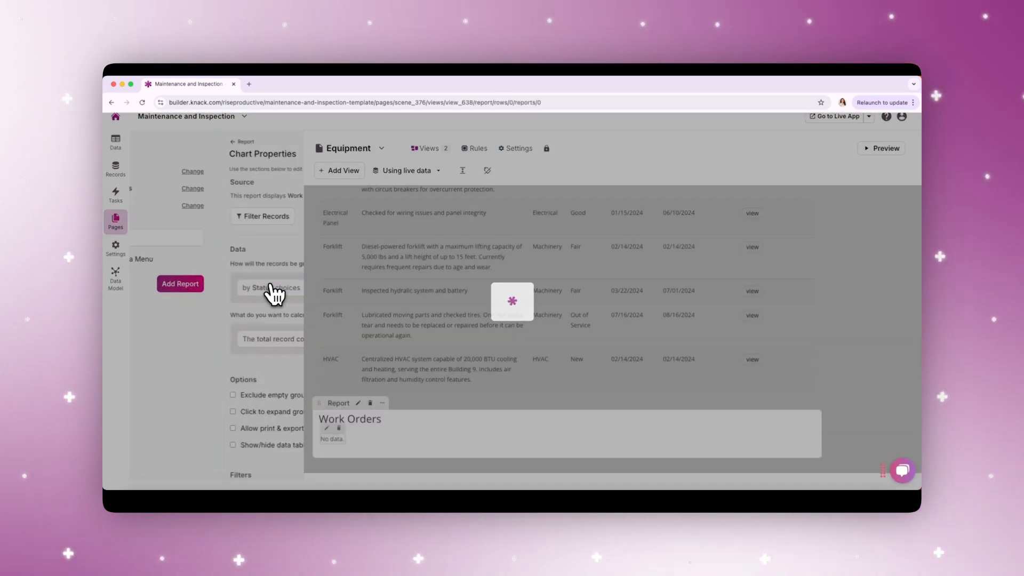
{"action": "scroll", "coordinate": [263, 408], "scroll_direction": "down", "scroll_amount": 2}
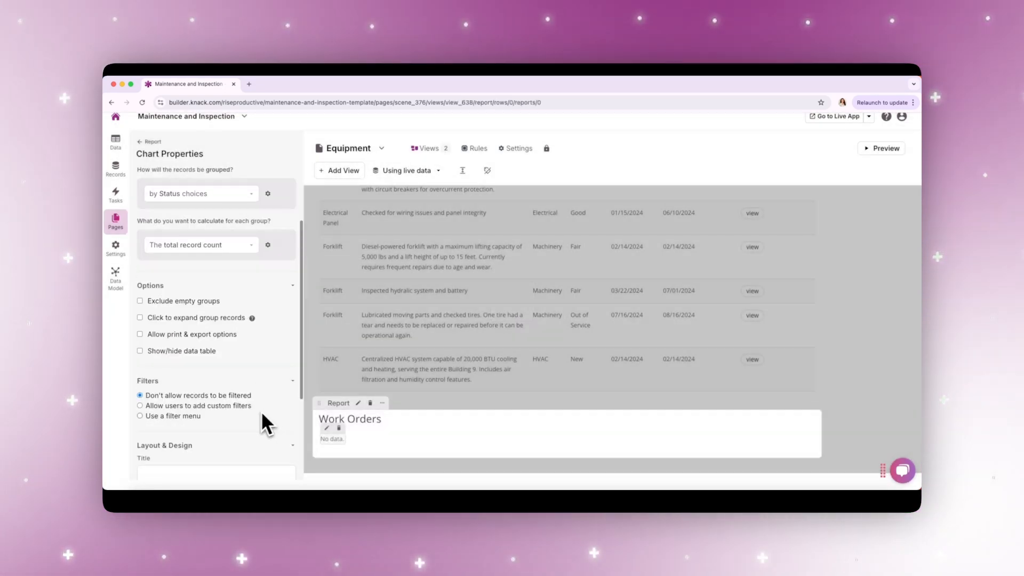
Add a pivot table report that displays Equipment Items to the Equipment page.
{"action": "left_click", "coordinate": [338, 170]}
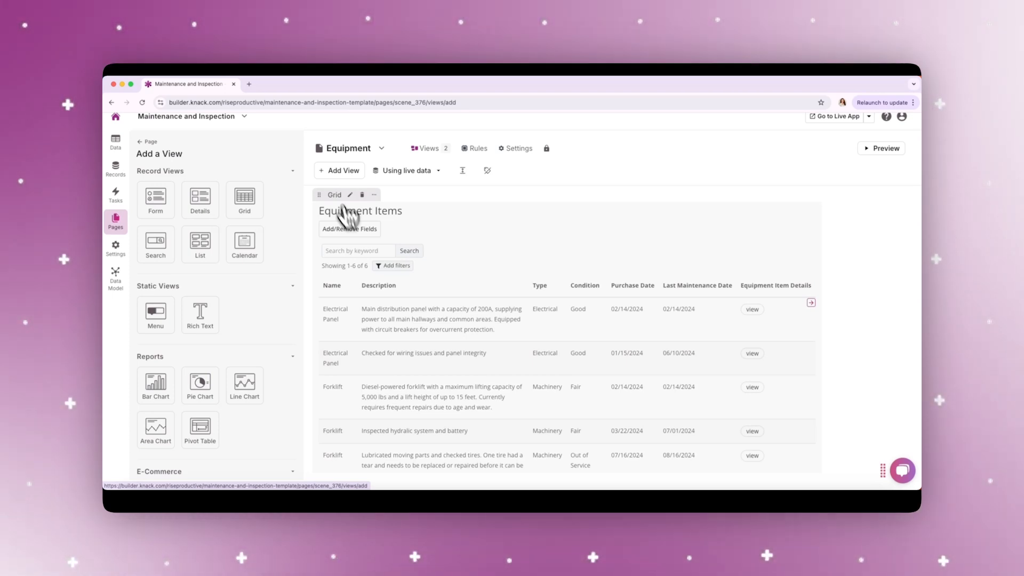
{"action": "scroll", "coordinate": [375, 322], "scroll_direction": "down", "scroll_amount": 10}
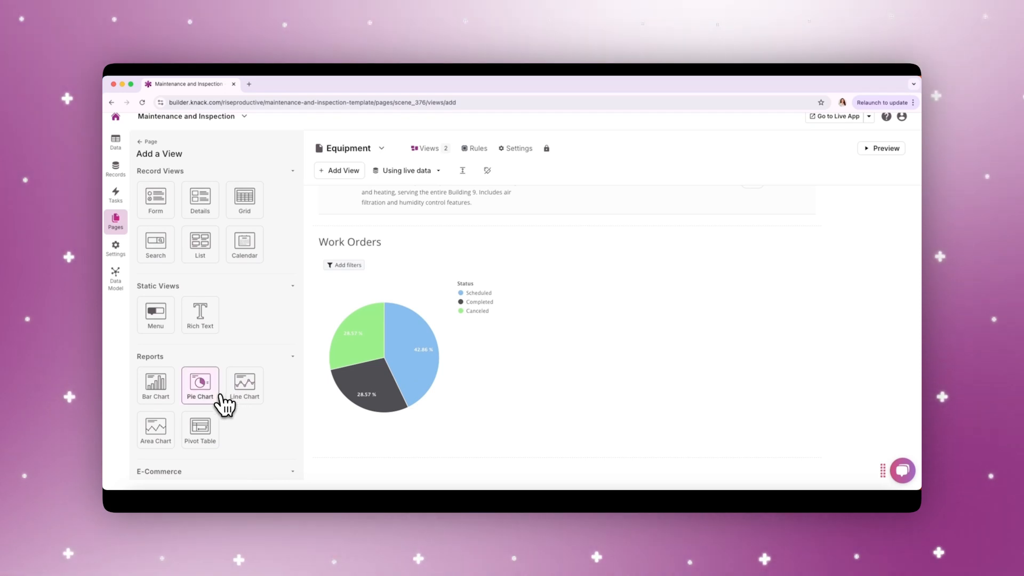
{"action": "left_click", "coordinate": [203, 426]}
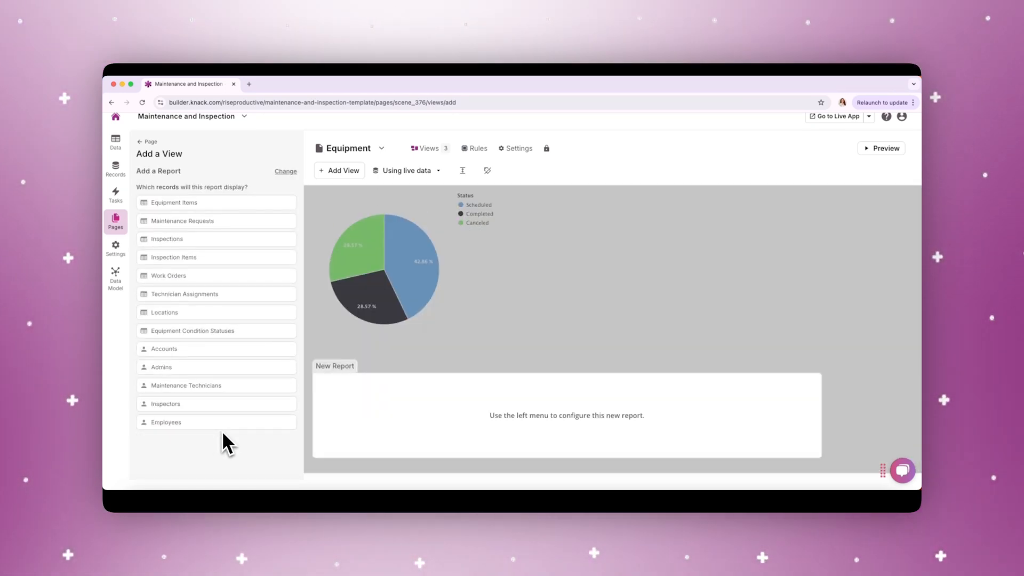
{"action": "left_click", "coordinate": [273, 201]}
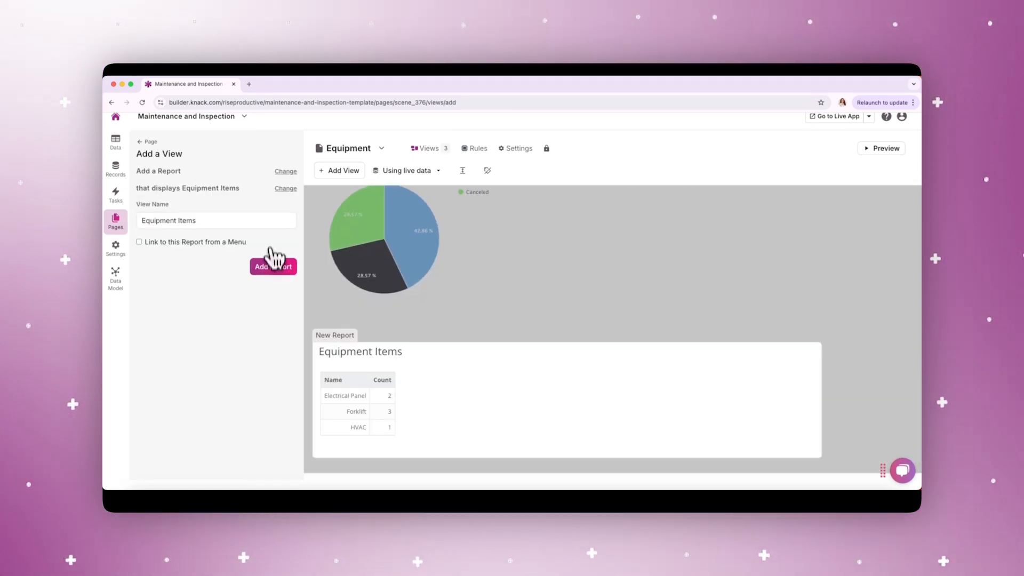
{"action": "left_click", "coordinate": [273, 267]}
{"action": "scroll", "coordinate": [273, 424], "scroll_direction": "down", "scroll_amount": 5}
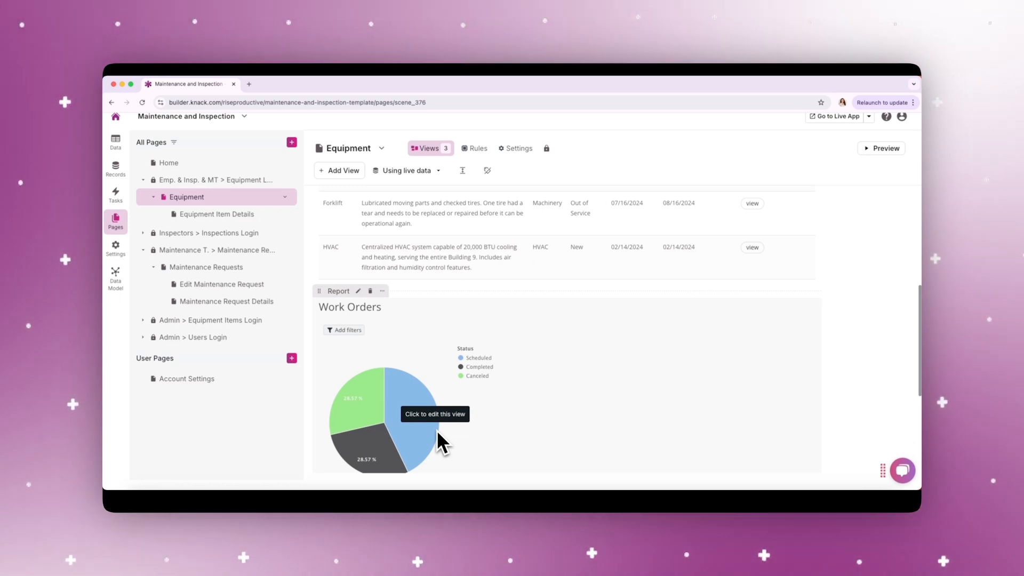
{"action": "scroll", "coordinate": [522, 402], "scroll_direction": "down", "scroll_amount": 3}
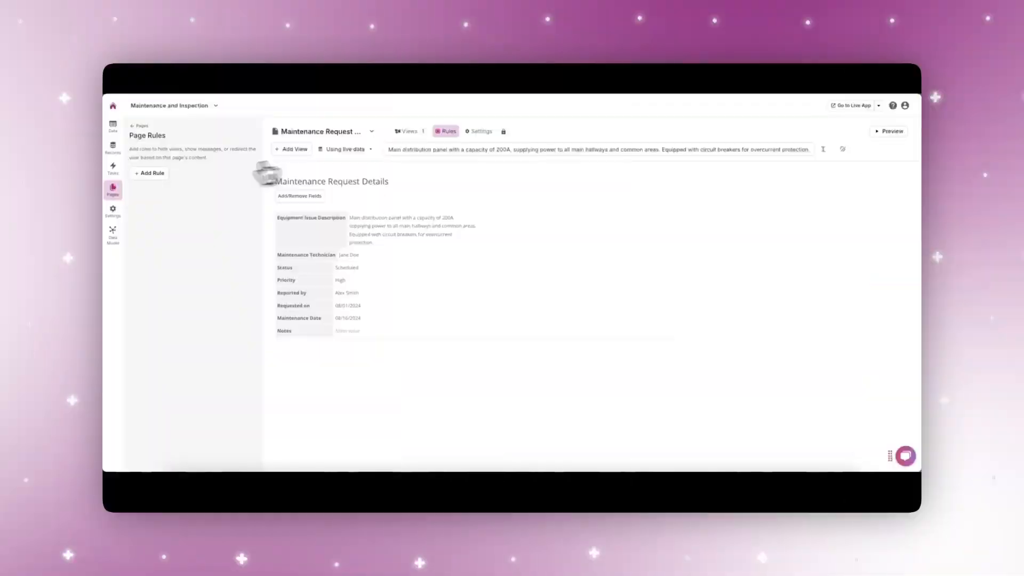
Add a Maintenance Request Details page rule showing the confirmation message "The maintenance has been scheduled." when Status is Scheduled.
{"action": "left_click", "coordinate": [162, 178]}
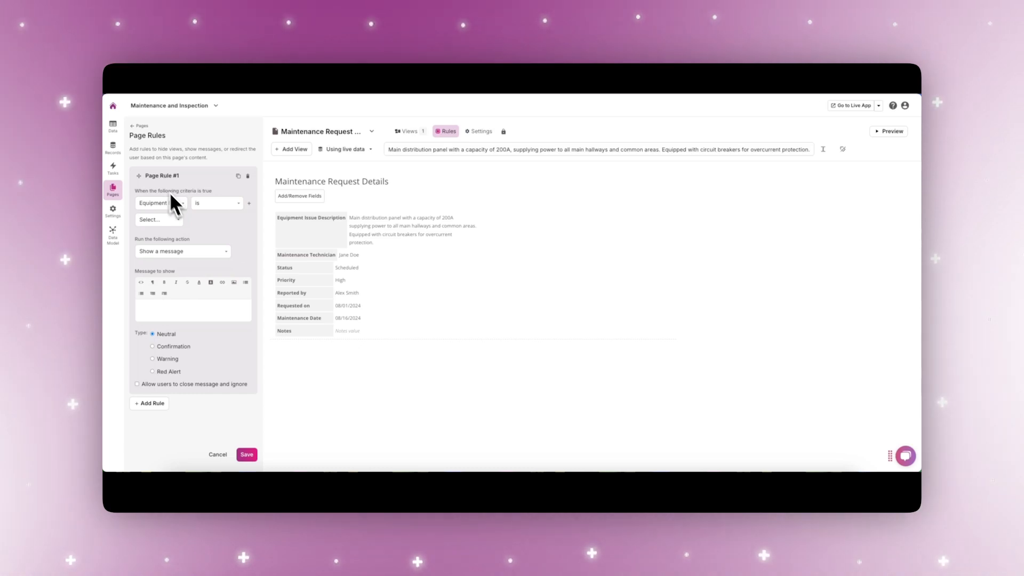
{"action": "left_click", "coordinate": [170, 240]}
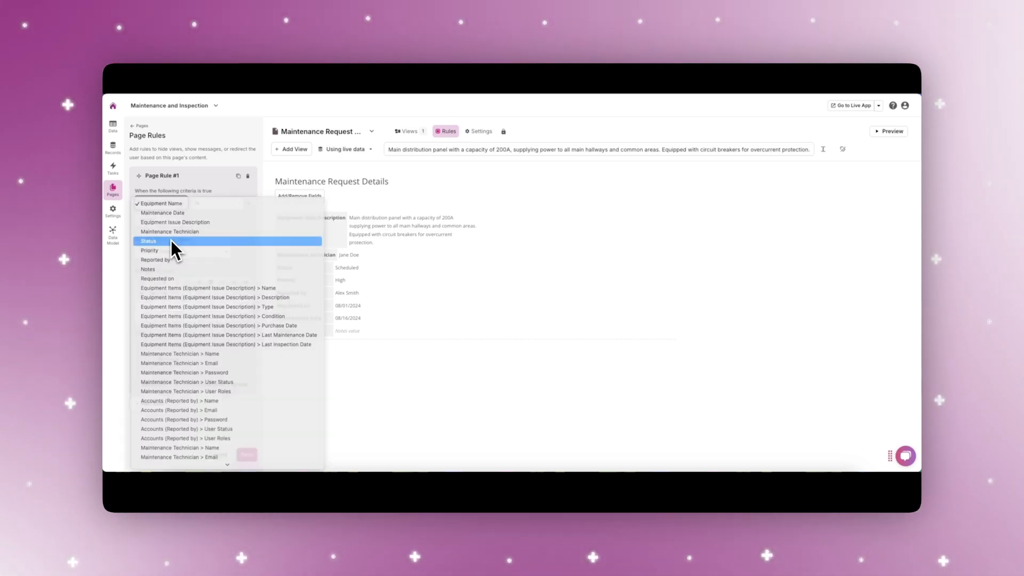
{"action": "left_click", "coordinate": [165, 220]}
{"action": "left_click", "coordinate": [163, 224]}
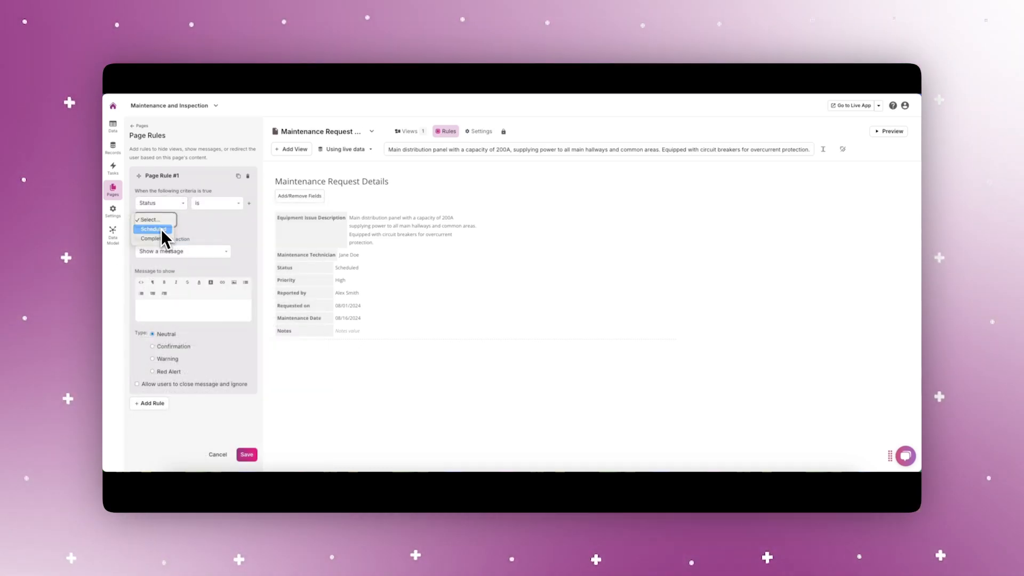
{"action": "left_click", "coordinate": [161, 229]}
{"action": "left_click", "coordinate": [155, 309]}
{"action": "type", "text": "The maintenance has been scheduled."}
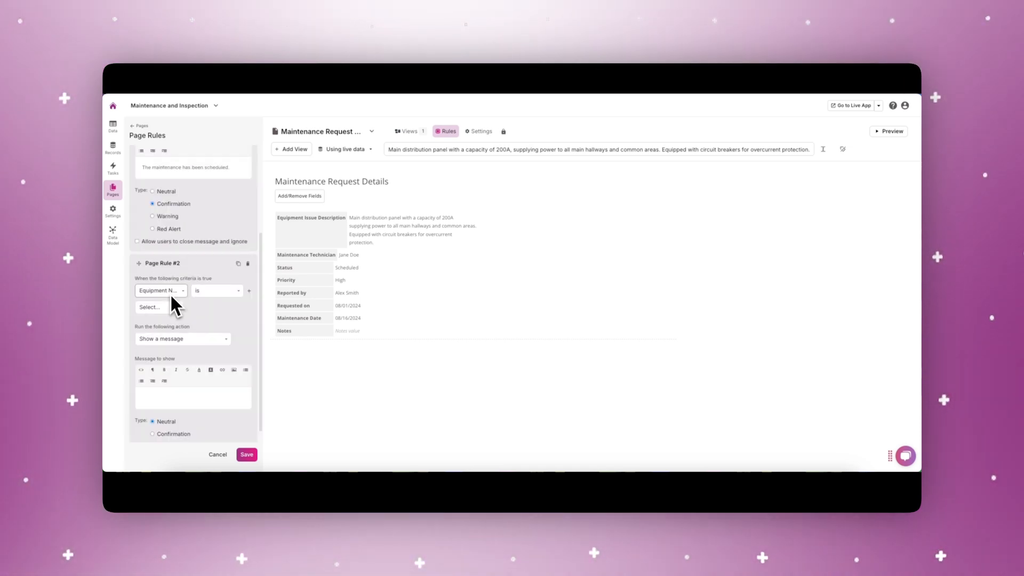
Add a second page rule showing the confirmation message "The maintenance has been completed." when Status is Completed, and save the rules.
{"action": "left_click", "coordinate": [170, 291]}
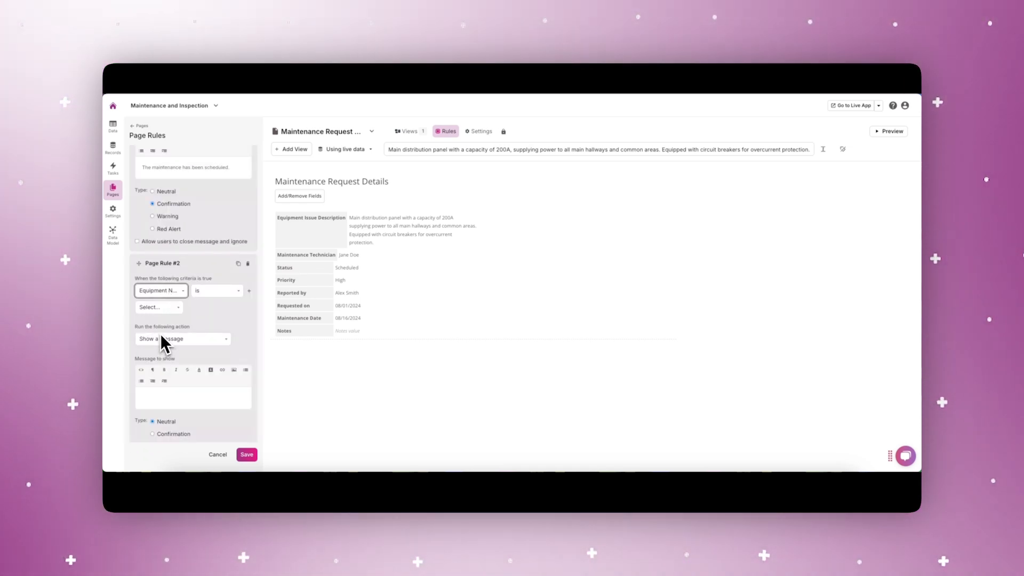
{"action": "left_click", "coordinate": [160, 334]}
{"action": "left_click", "coordinate": [153, 325]}
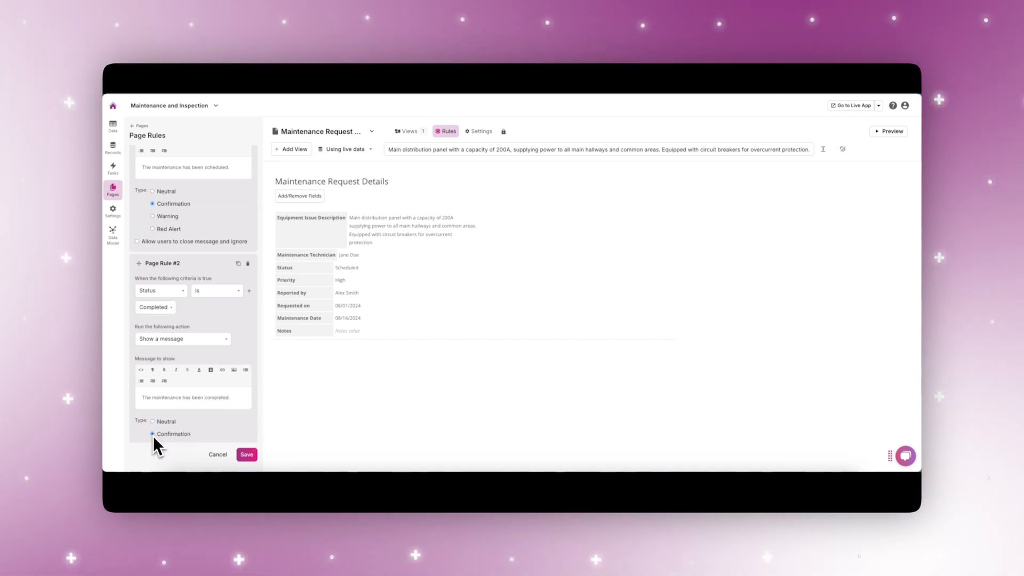
{"action": "left_click", "coordinate": [247, 454]}
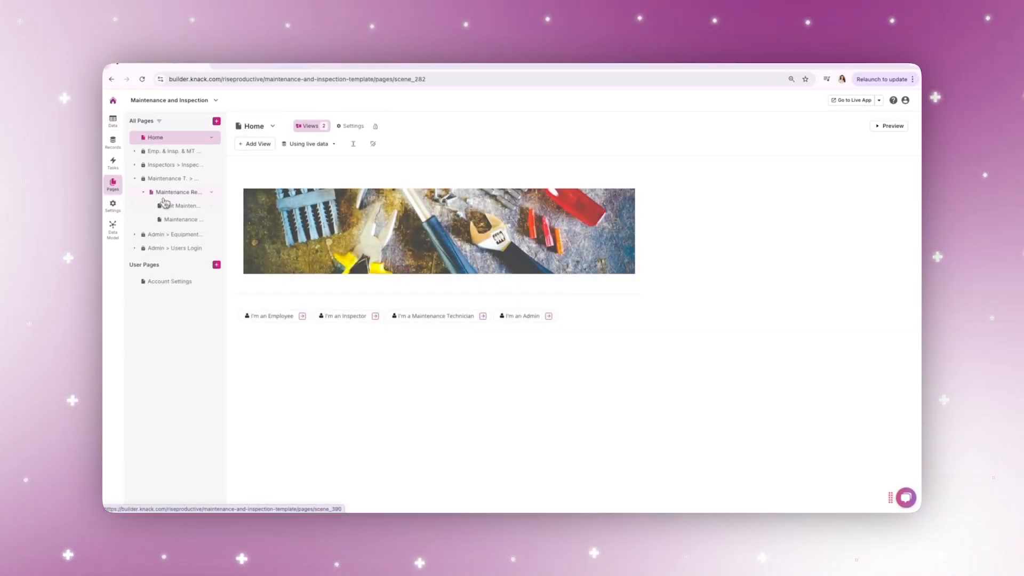
Set up a custom email rule on the Edit Maintenance Request form that runs when Status has changed.
{"action": "left_click", "coordinate": [176, 207]}
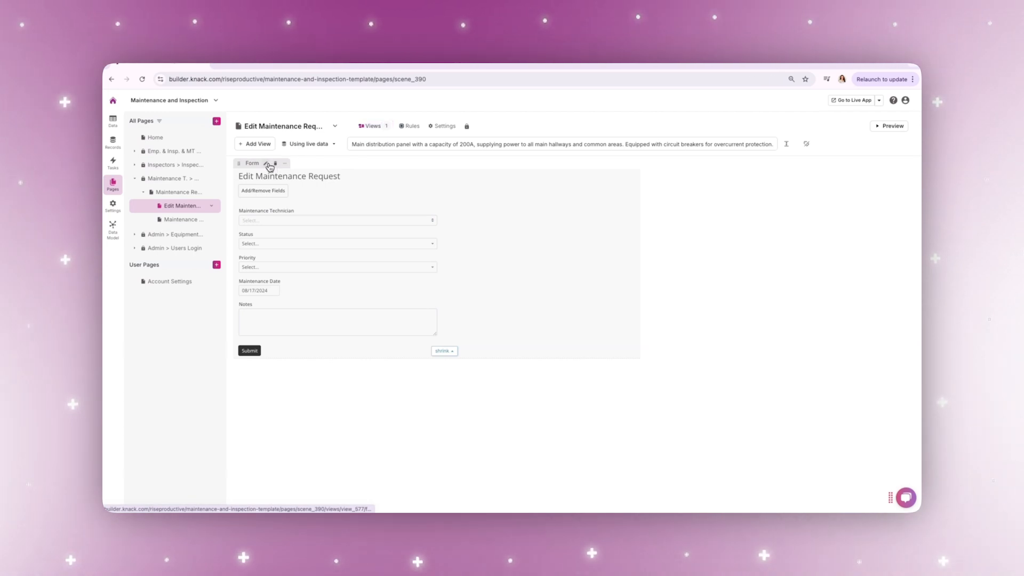
{"action": "left_click", "coordinate": [267, 164]}
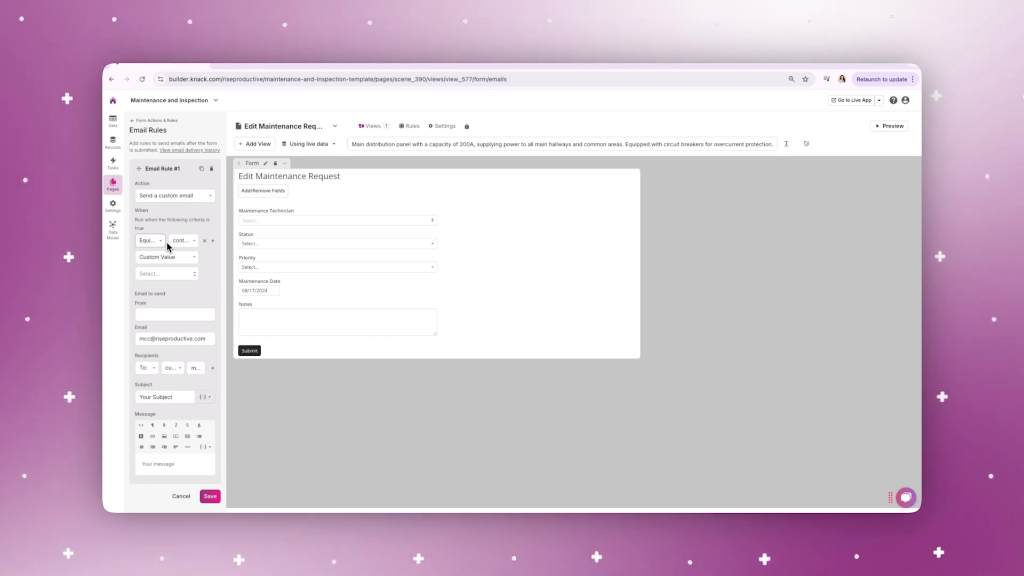
{"action": "left_click", "coordinate": [148, 241]}
{"action": "left_click", "coordinate": [159, 259]}
{"action": "left_click", "coordinate": [181, 241]}
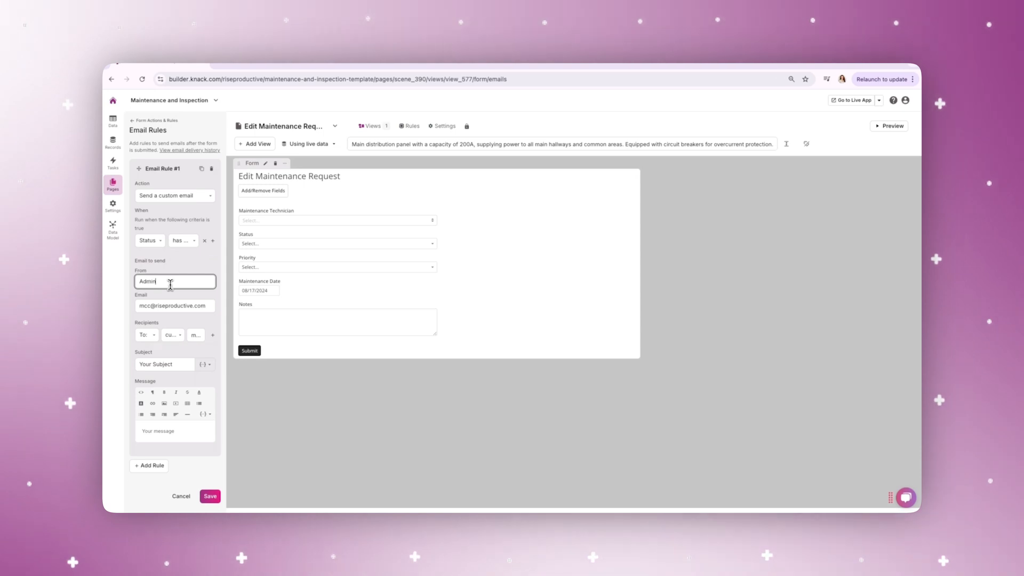
Fill in the email rule's From and Email addresses, subject "Maintenance Request" and message "The status of the Maintenance Request has changed", and save it.
{"action": "type", "text": "ail.com"}
{"action": "triple_click", "coordinate": [176, 306]}
{"action": "type", "text": "technician@te"}
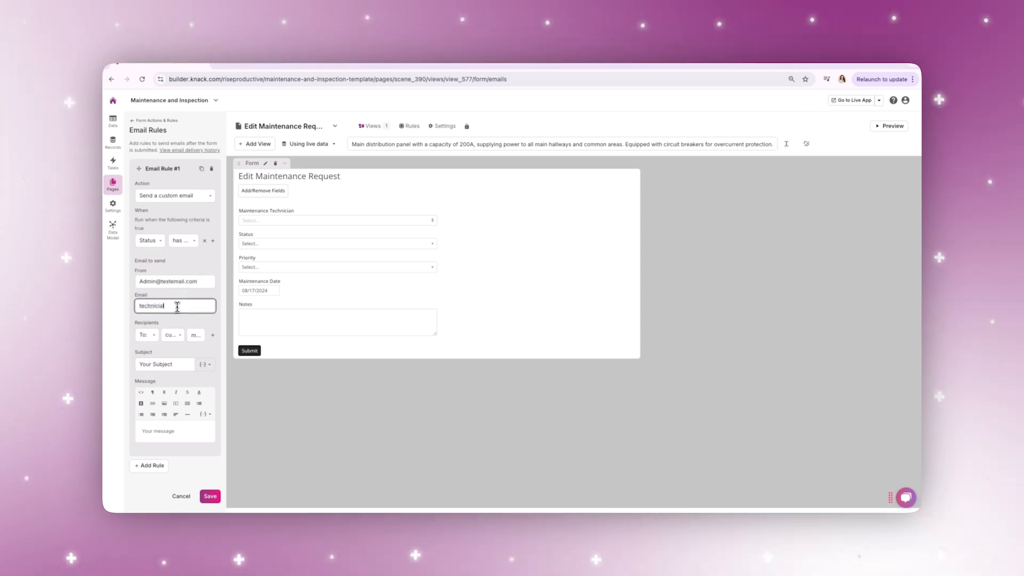
{"action": "type", "text": "stemail.com"}
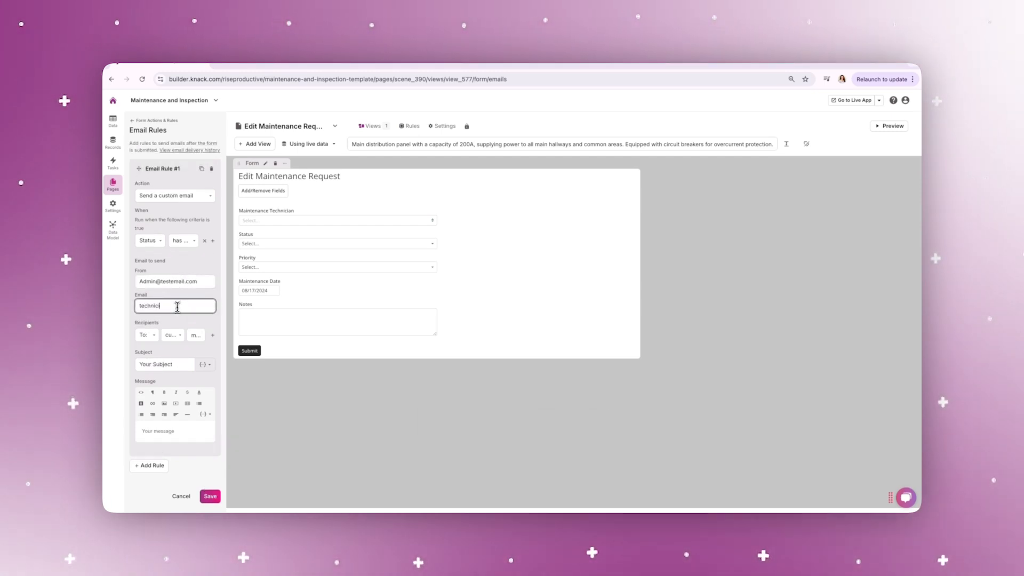
{"action": "type", "text": "an@testemail.com"}
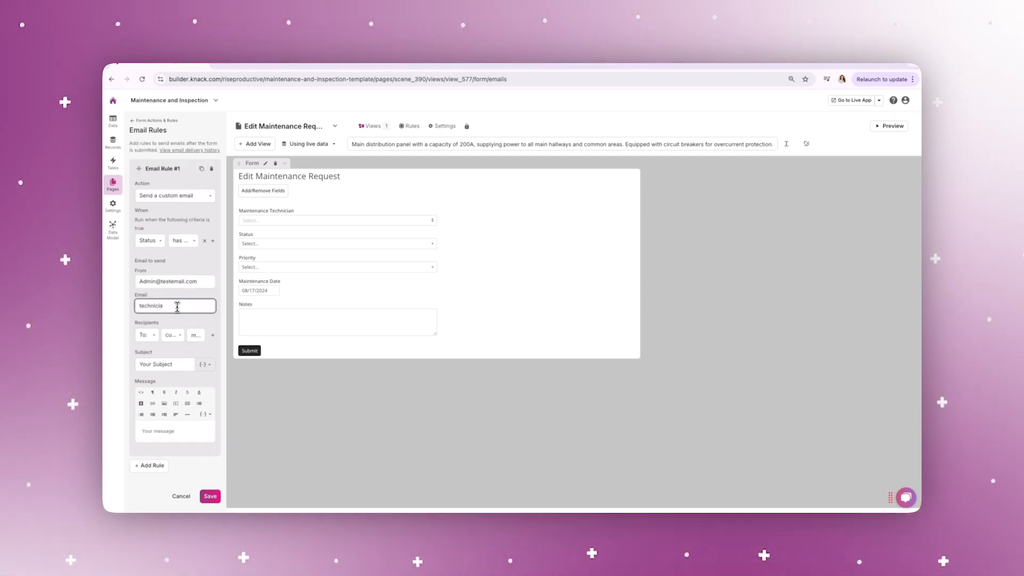
{"action": "key", "text": "Tab"}
{"action": "type", "text": "Maintenance Request"}
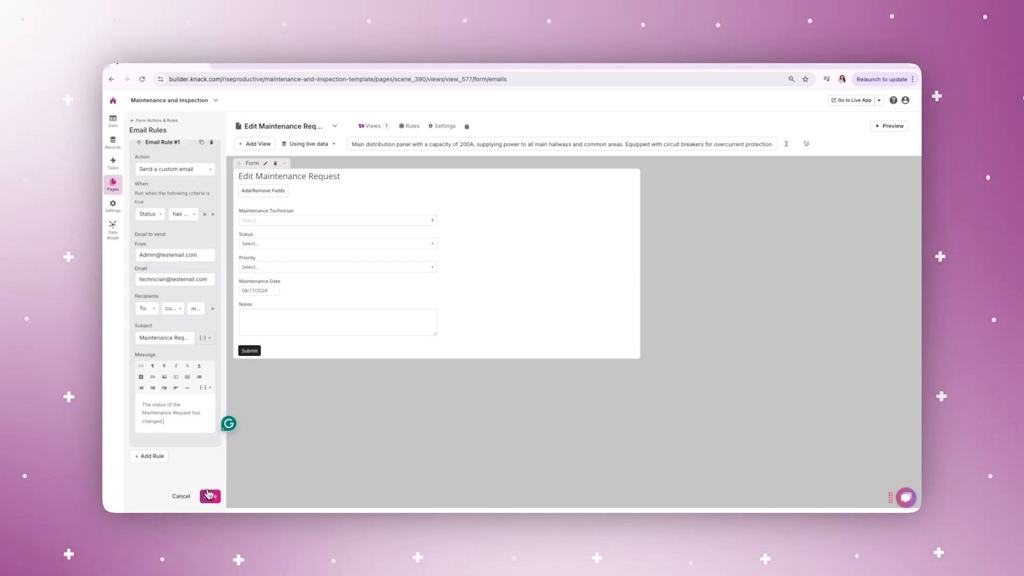
{"action": "left_click", "coordinate": [214, 499]}
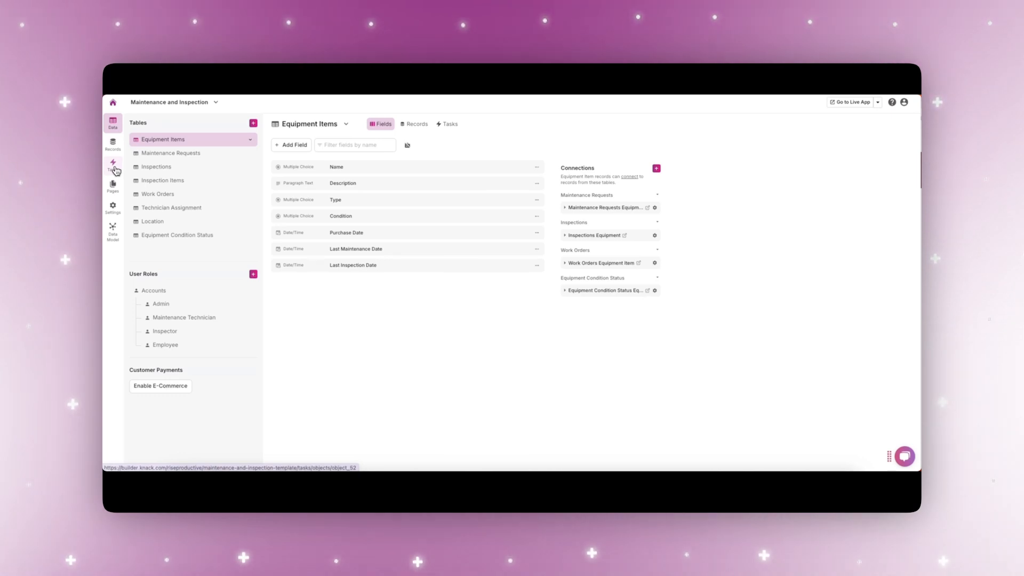
Create a weekly Admin task named "Reminder to Generate and Send Weekly Report" with its next run on 08/19/2024 at 8:00AM.
{"action": "left_click", "coordinate": [113, 164]}
{"action": "left_click", "coordinate": [163, 299]}
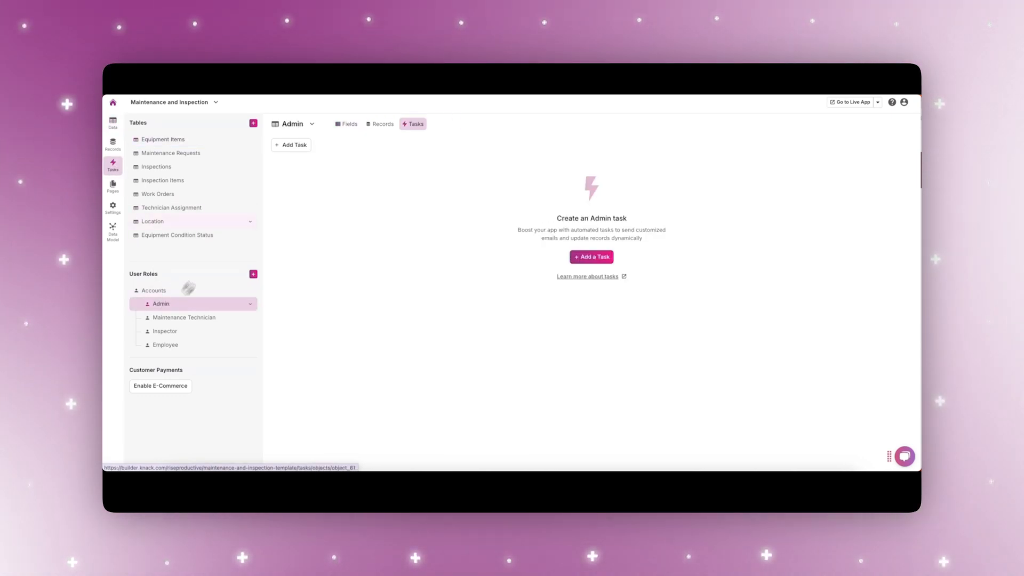
{"action": "left_click", "coordinate": [287, 146]}
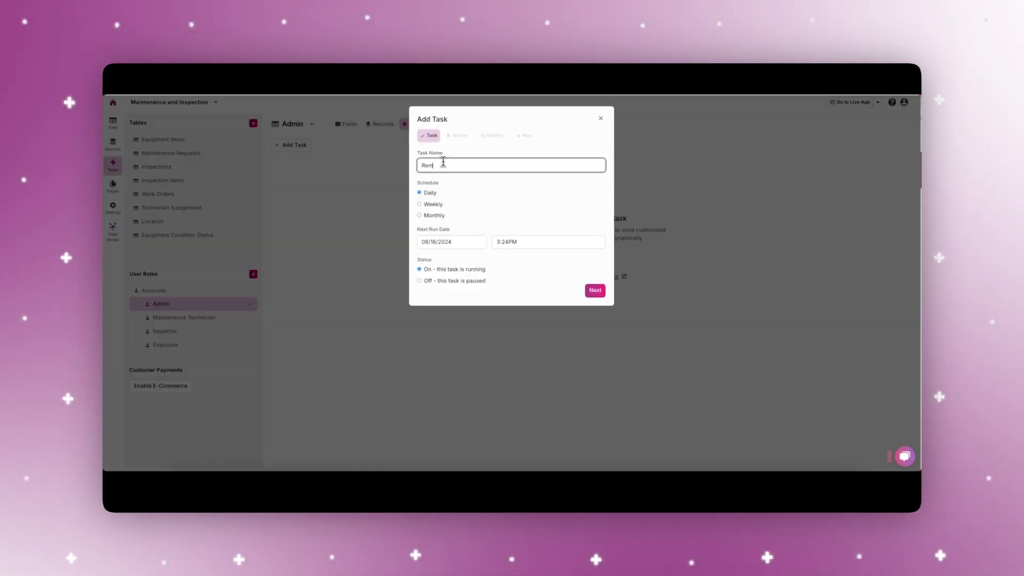
{"action": "type", "text": "Reminder to Generate an"}
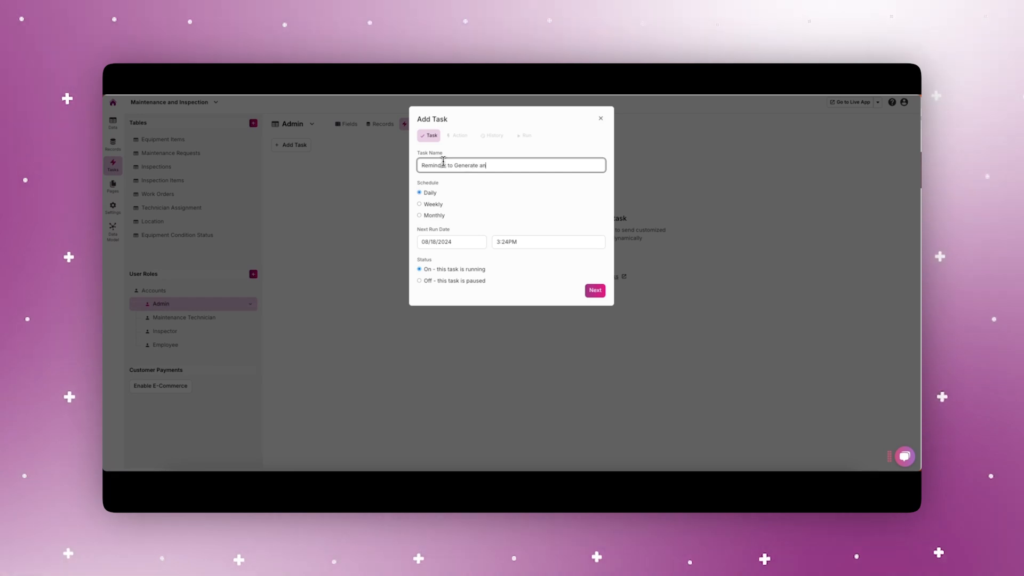
{"action": "type", "text": "d Send Weekly Report"}
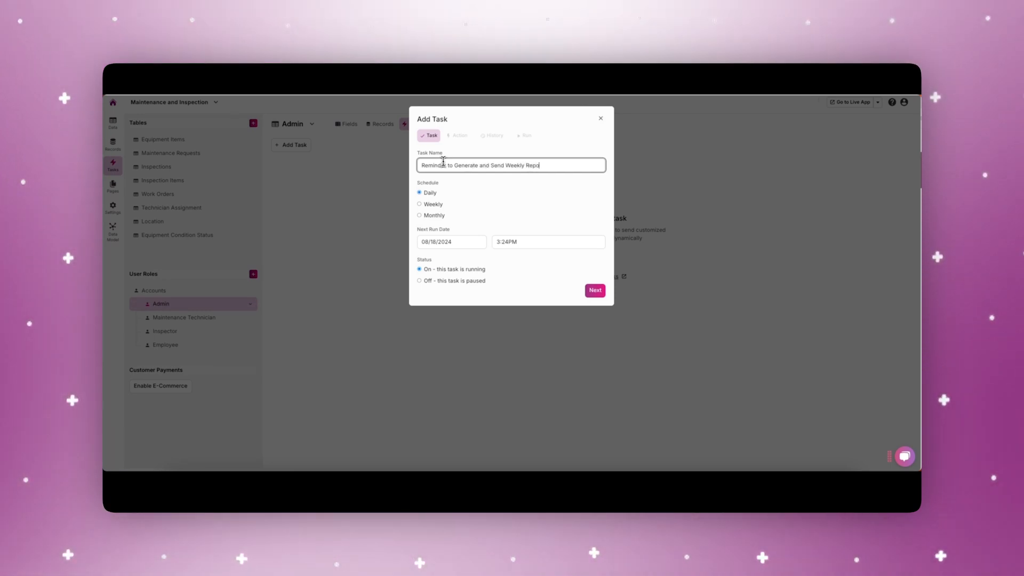
{"action": "left_click", "coordinate": [419, 204]}
{"action": "left_click", "coordinate": [453, 242]}
{"action": "left_click", "coordinate": [437, 322]}
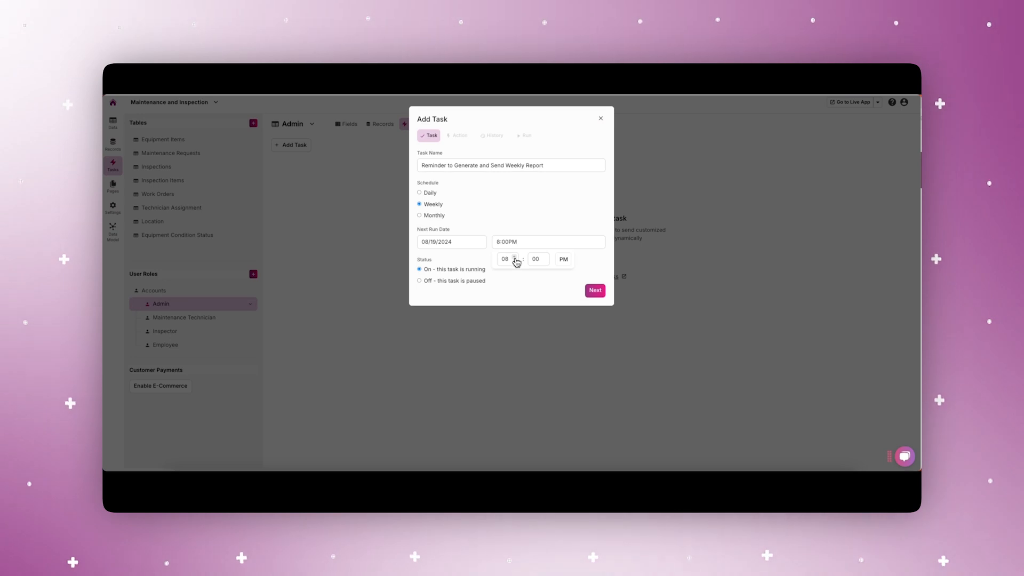
{"action": "left_click", "coordinate": [595, 290]}
Fill in the task email's From and Email addresses, address it to the Email field and set the subject to "Weekly Reminder".
{"action": "left_click", "coordinate": [448, 251]}
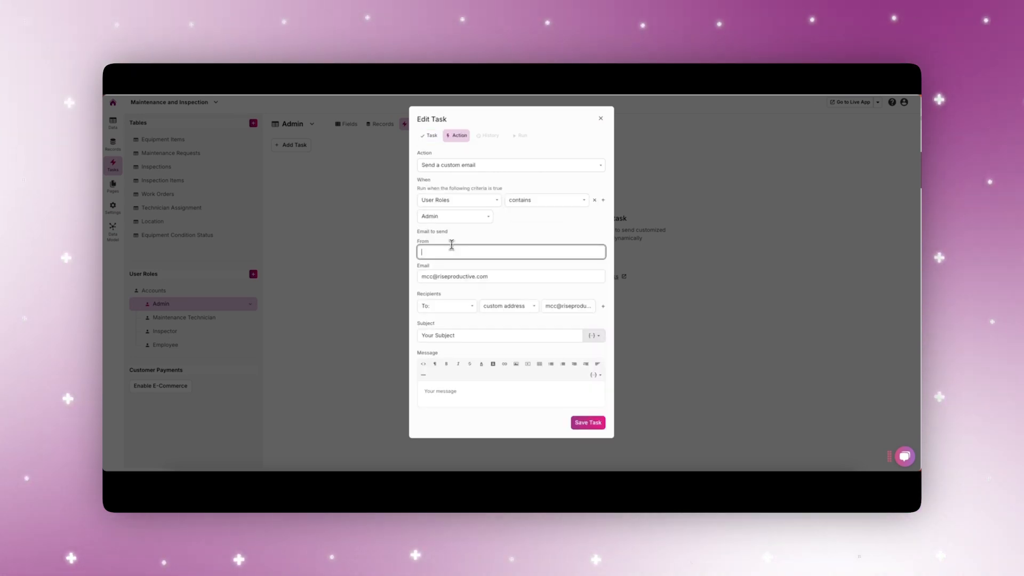
{"action": "type", "text": "Test@testemail.com"}
{"action": "key", "text": "Tab"}
{"action": "type", "text": "test"}
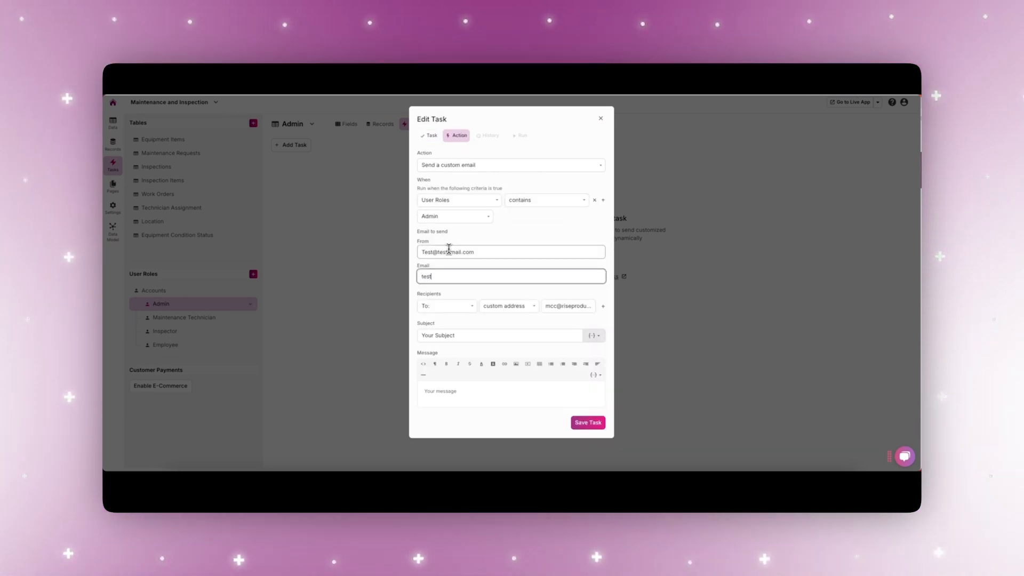
{"action": "type", "text": "@testemail.com"}
{"action": "left_click", "coordinate": [509, 306]}
{"action": "left_click", "coordinate": [508, 291]}
{"action": "left_click", "coordinate": [550, 310]}
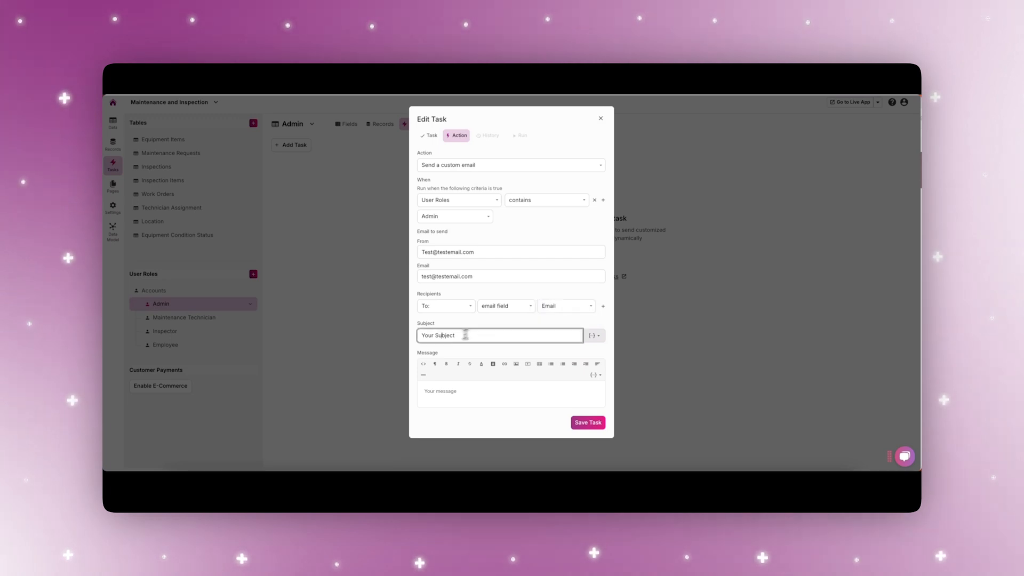
Enter the task message "This is your weekly reminder to generate and send the weekly report." and save the task.
{"action": "left_click", "coordinate": [441, 392]}
{"action": "type", "text": "This is your weekly reminder to generate an"}
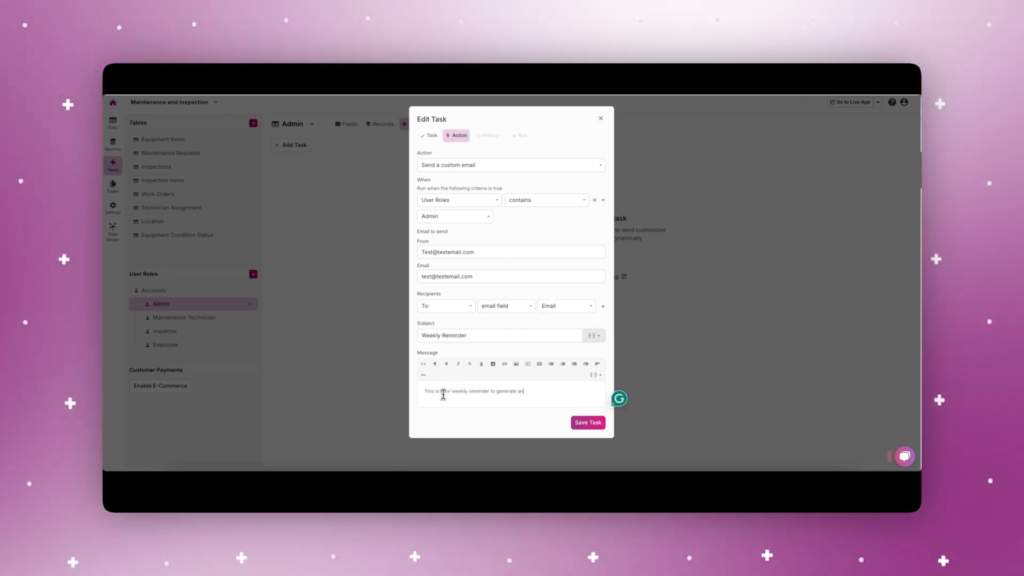
{"action": "type", "text": "d send the weekly report."}
{"action": "left_click", "coordinate": [588, 423]}
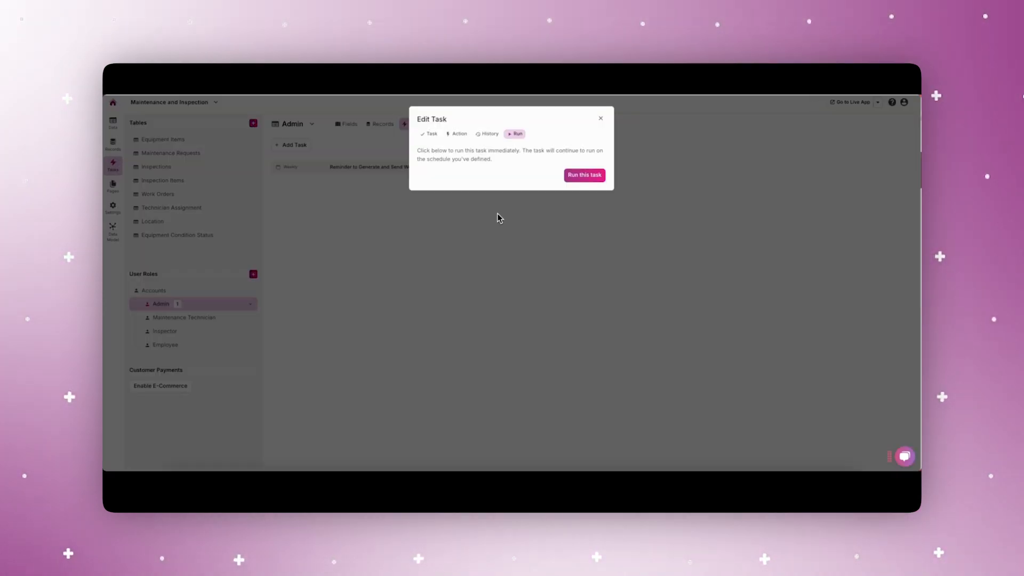
Run the weekly report reminder task immediately and open its history.
{"action": "left_click", "coordinate": [584, 175]}
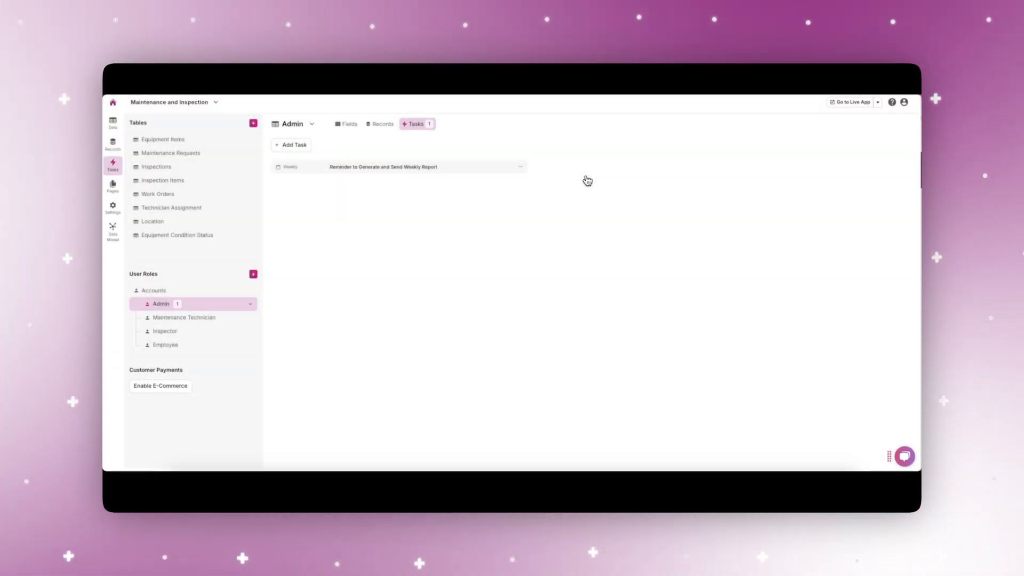
{"action": "left_click", "coordinate": [489, 168]}
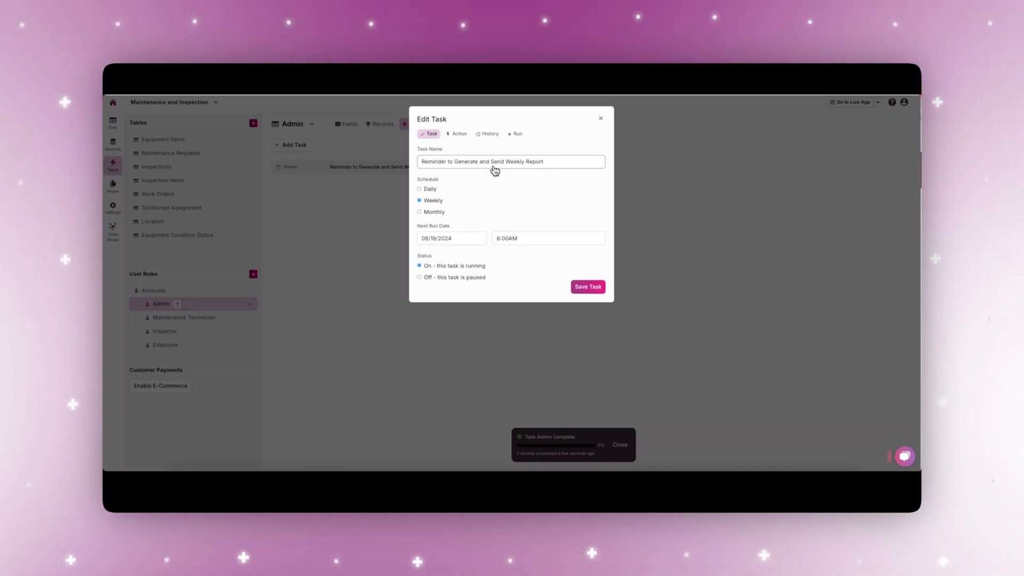
{"action": "left_click", "coordinate": [486, 137]}
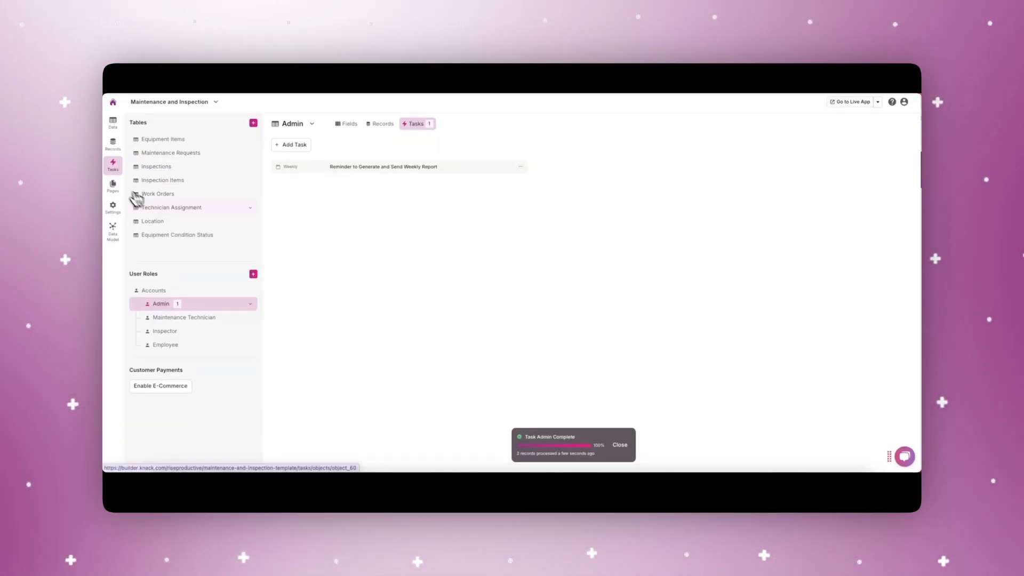
Add a daily Technician Assignment task named "Work Order Technician Assignment" with the action Send a custom email.
{"action": "left_click", "coordinate": [167, 210]}
{"action": "left_click", "coordinate": [292, 144]}
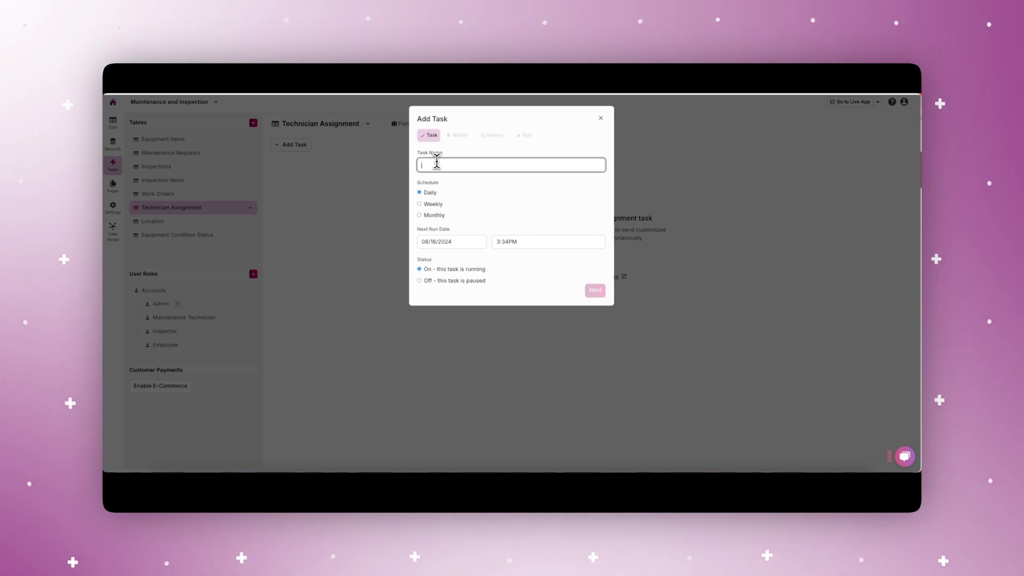
{"action": "type", "text": "Work Order Te"}
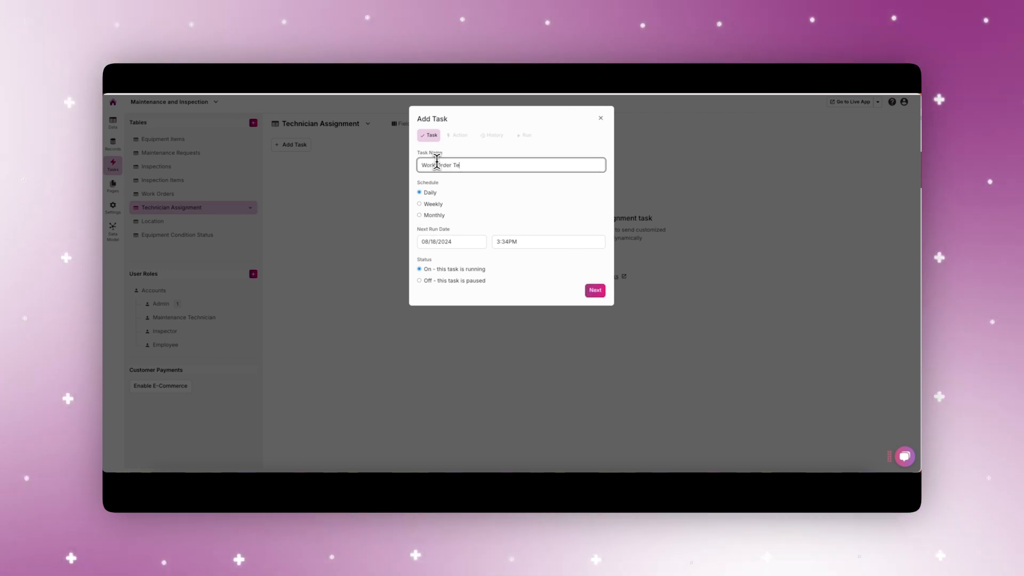
{"action": "type", "text": "chnician Assignment"}
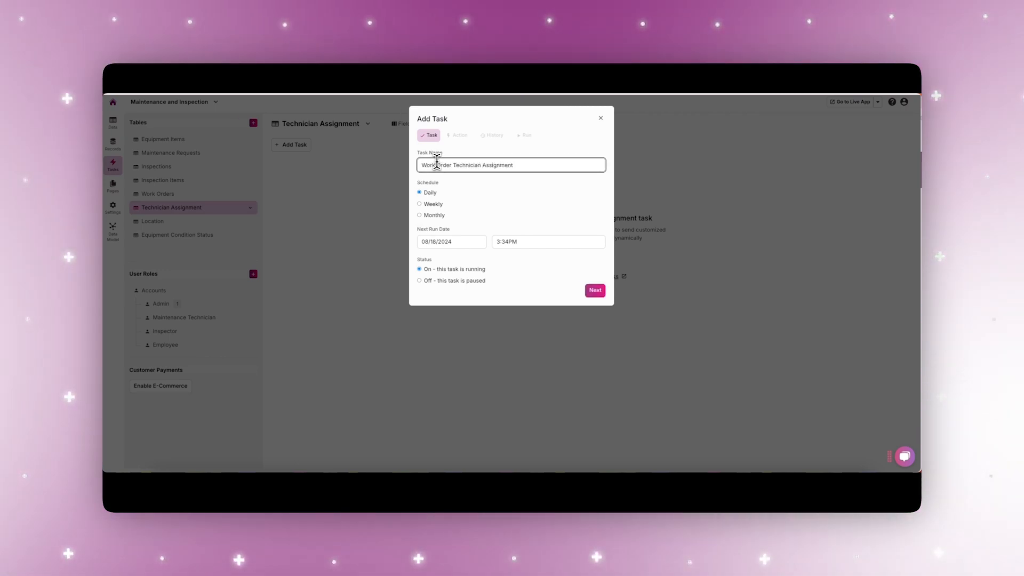
{"action": "left_click", "coordinate": [593, 292]}
{"action": "left_click", "coordinate": [452, 179]}
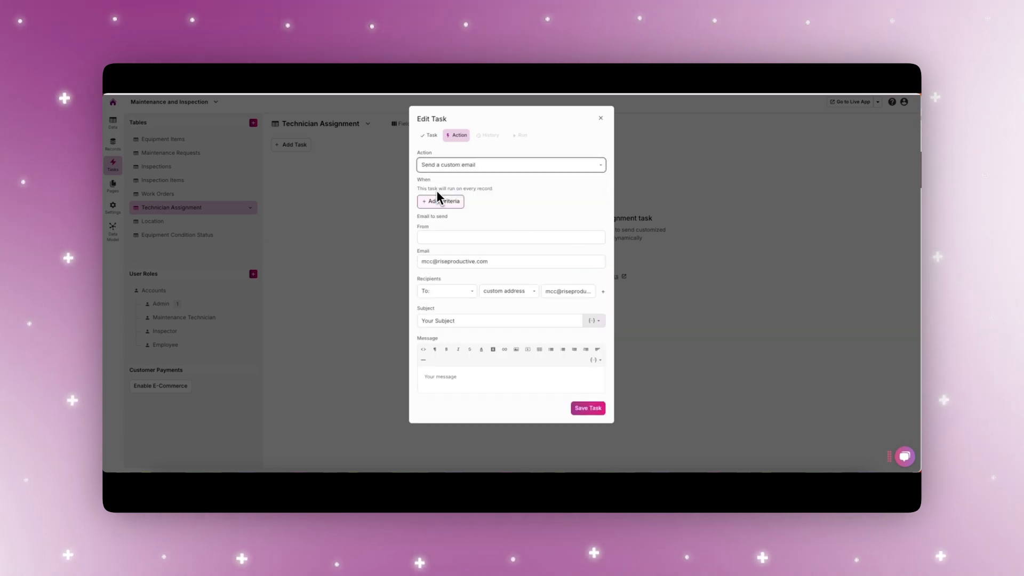
Add a task criterion requiring Work Order to contain Scheduled.
{"action": "left_click", "coordinate": [434, 200]}
{"action": "left_click", "coordinate": [433, 200]}
{"action": "left_click", "coordinate": [445, 220]}
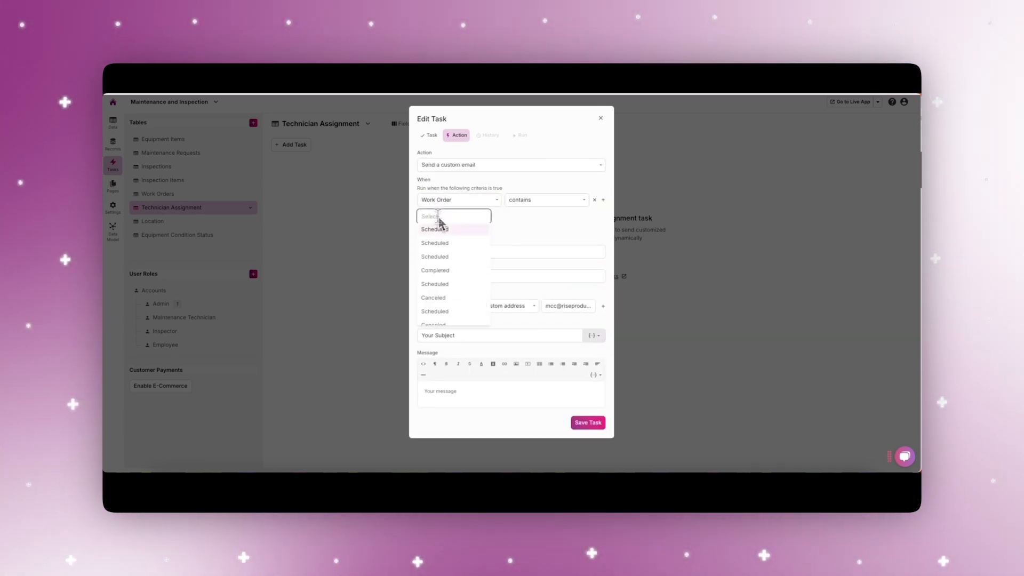
{"action": "left_click", "coordinate": [438, 229]}
Add a second task criterion requiring Technician Availability to be after the current time.
{"action": "left_click", "coordinate": [603, 200]}
{"action": "left_click", "coordinate": [485, 234]}
{"action": "left_click", "coordinate": [488, 261]}
{"action": "left_click", "coordinate": [527, 234]}
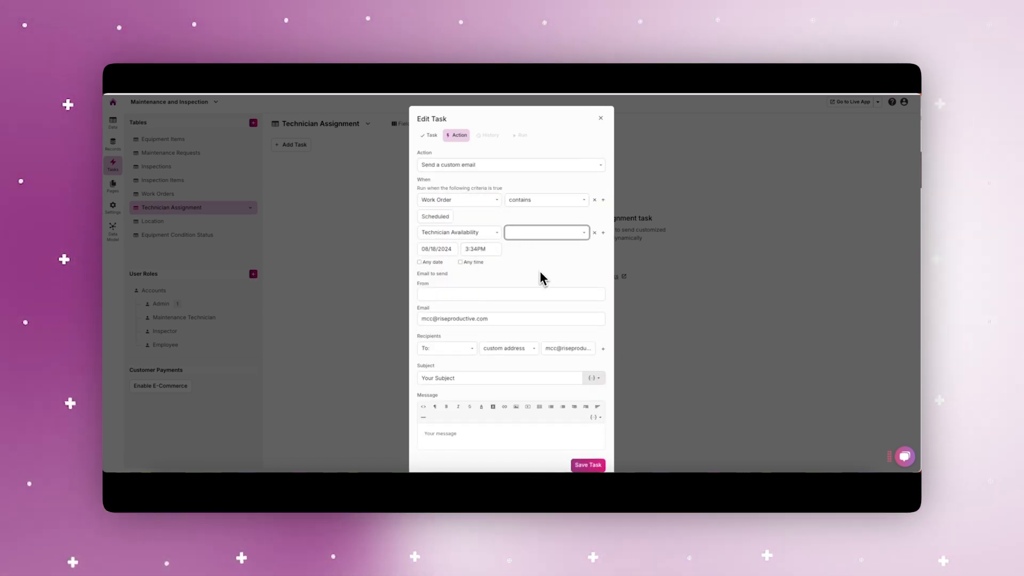
{"action": "left_click", "coordinate": [543, 291]}
{"action": "left_click", "coordinate": [433, 250]}
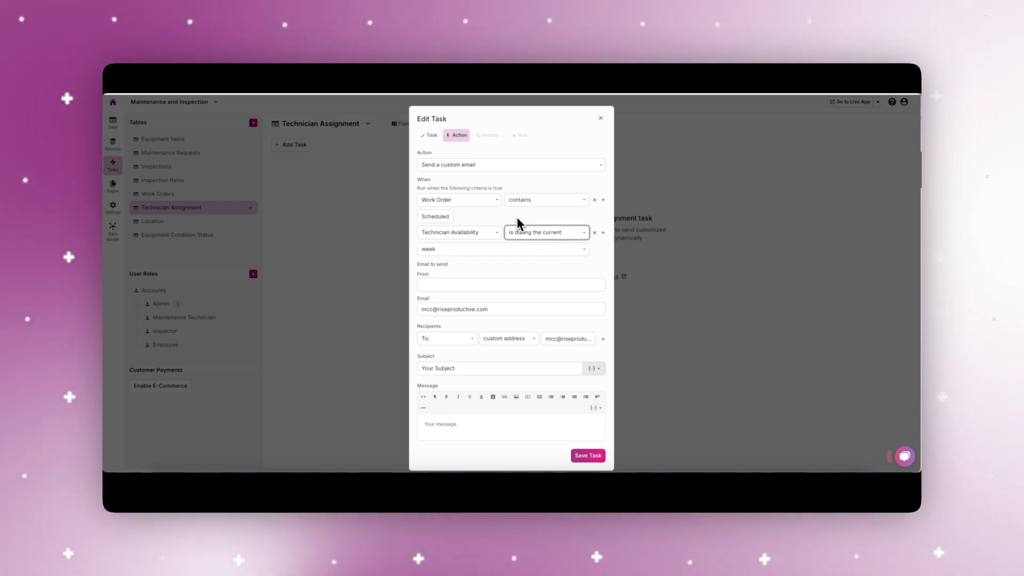
{"action": "left_click", "coordinate": [517, 217]}
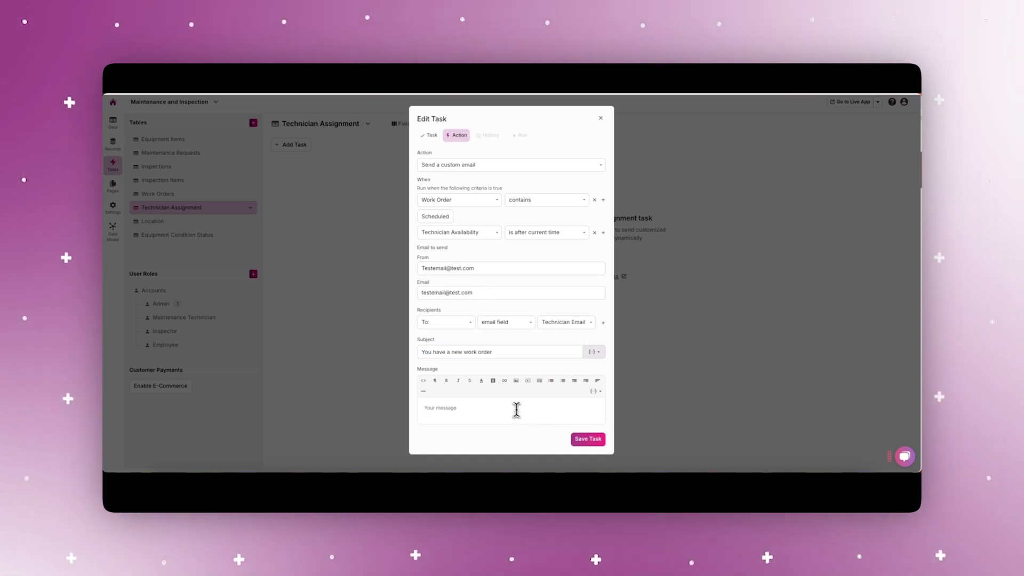
Enter the task message "You have been assigned a new work order." and save the task.
{"action": "type", "text": "n assigned a new work order."}
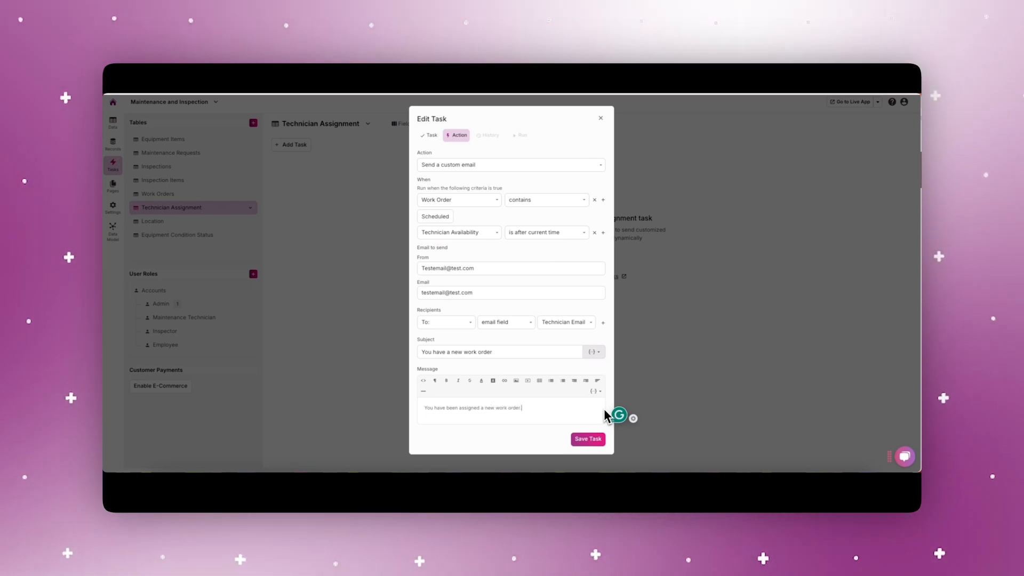
{"action": "left_click", "coordinate": [588, 439]}
Run the Work Order Technician Assignment task immediately and open its history.
{"action": "left_click", "coordinate": [520, 166]}
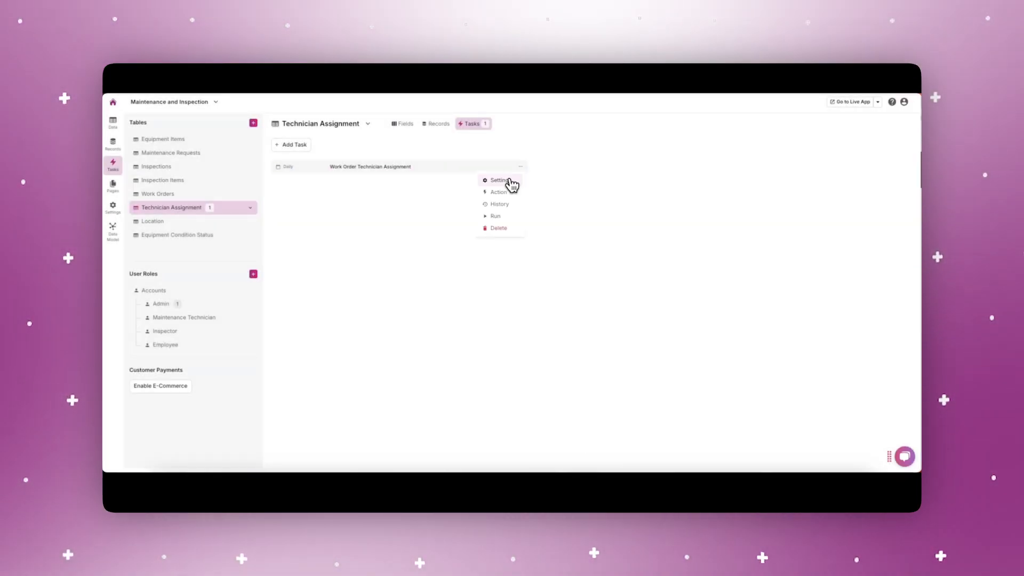
{"action": "left_click", "coordinate": [501, 216]}
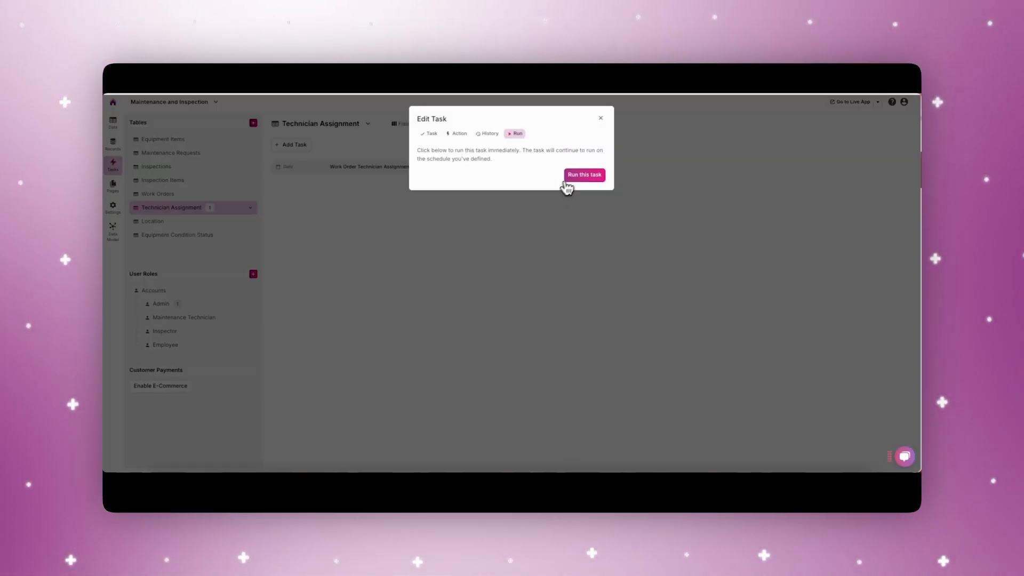
{"action": "left_click", "coordinate": [575, 177]}
{"action": "left_click", "coordinate": [473, 167]}
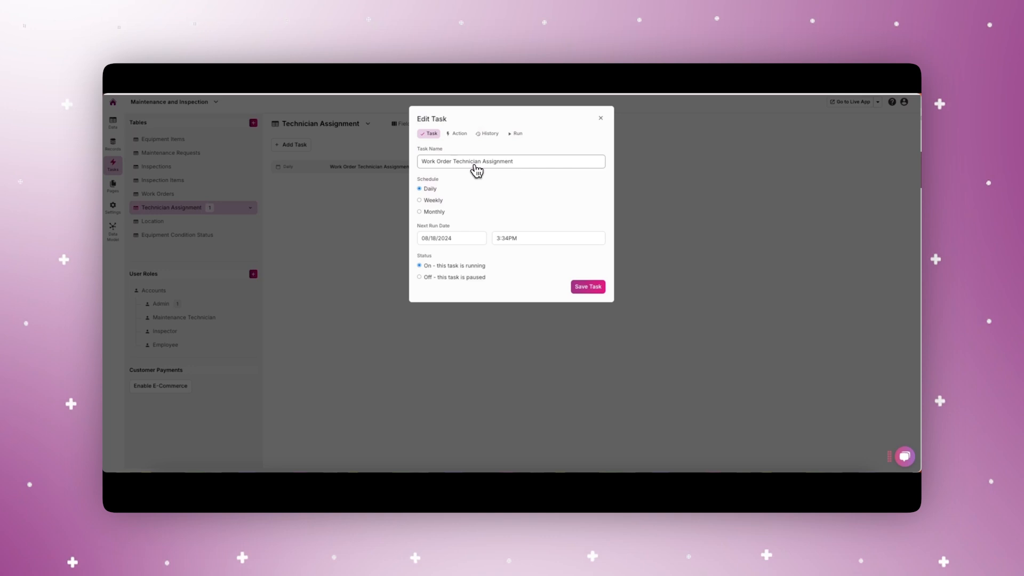
{"action": "left_click", "coordinate": [483, 139]}
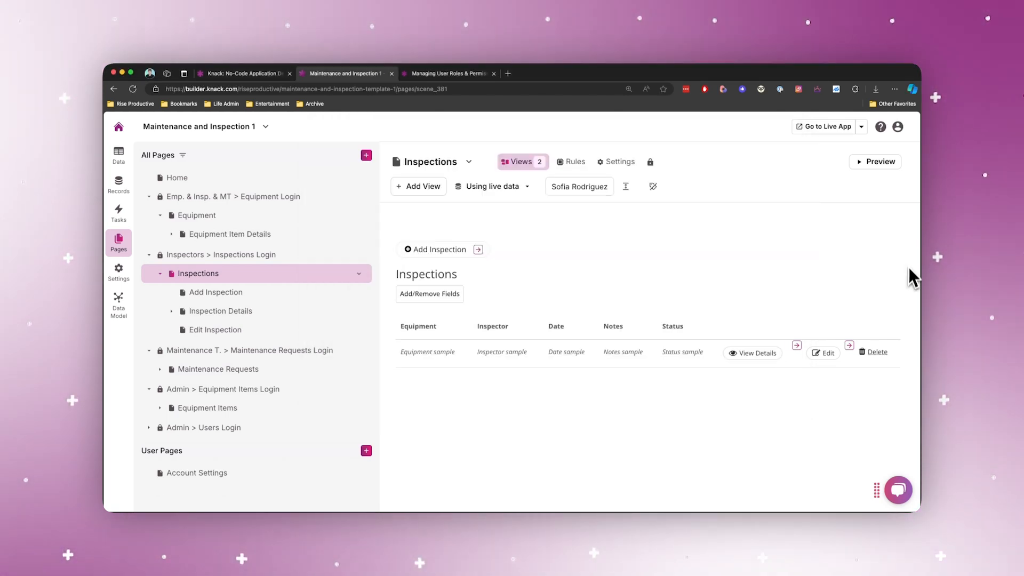
Open the live version of the Maintenance and Inspection app.
{"action": "left_click", "coordinate": [828, 128]}
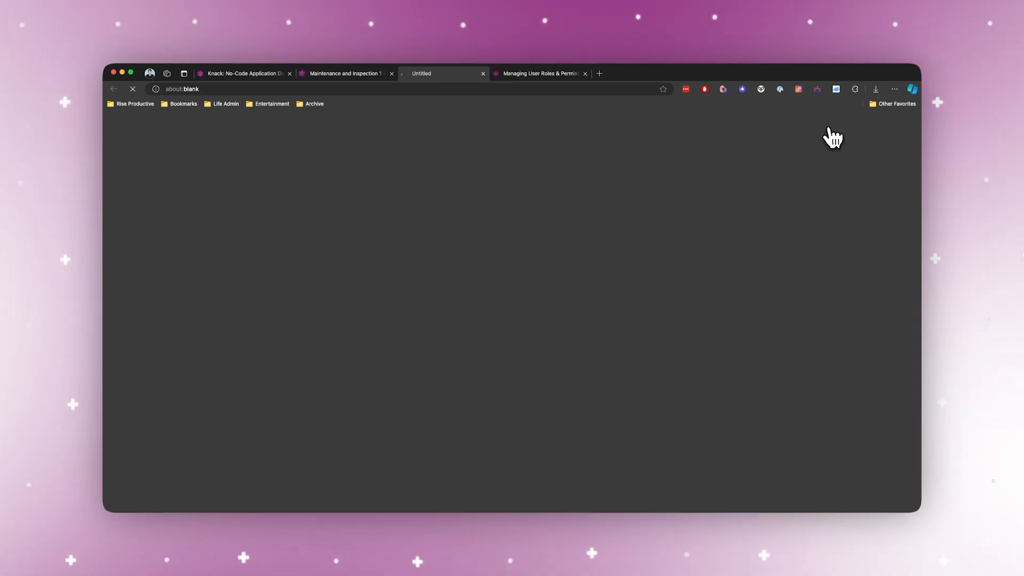